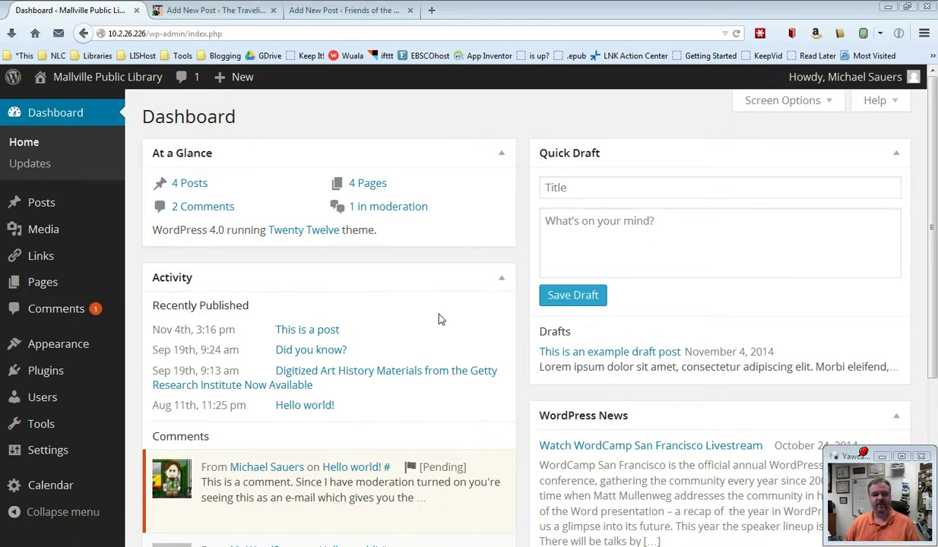
Open the post categories management page for the Mallville Public Library site.
{"action": "mouse_move", "coordinate": [74, 214]}
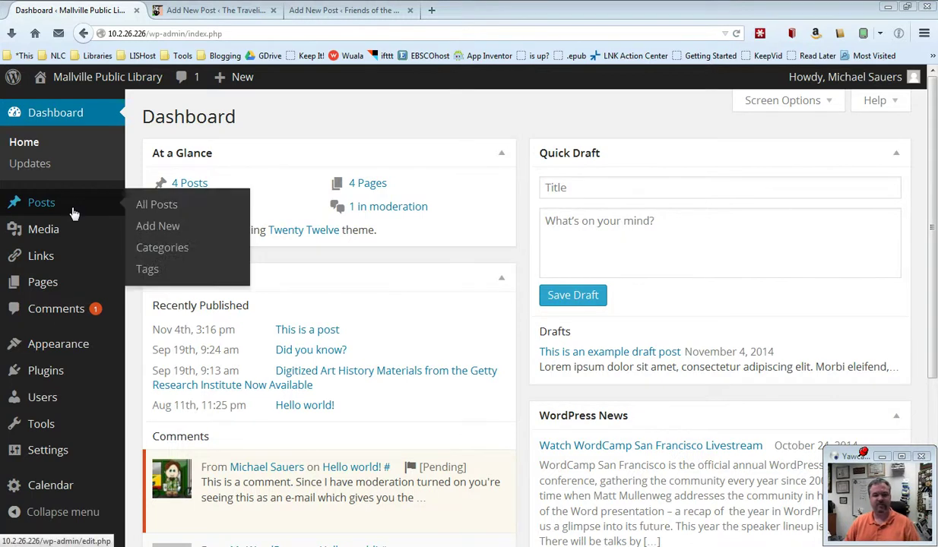
{"action": "left_click", "coordinate": [182, 253]}
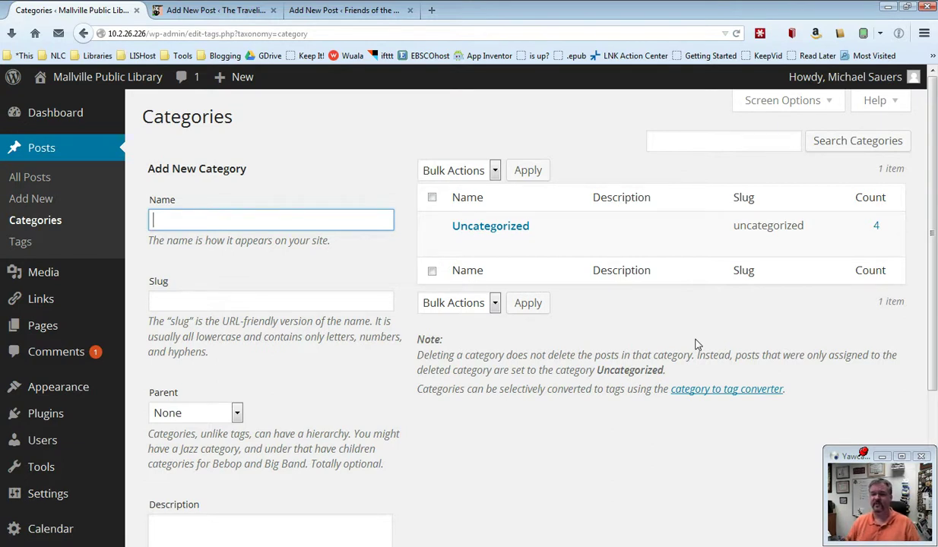
Examine the category lists offered for new posts on the Friends of the Aurora Public Library and The Travelin' Librarian sites.
{"action": "left_click", "coordinate": [332, 5]}
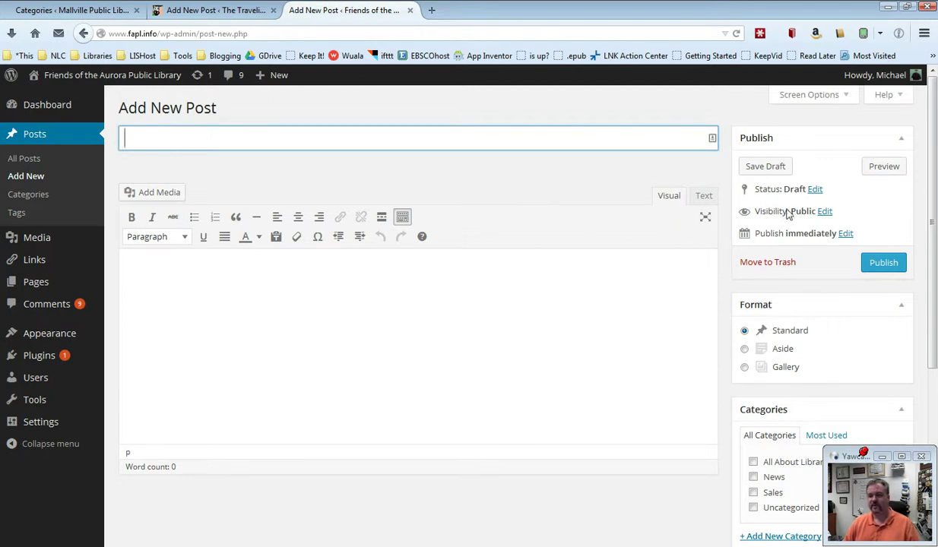
{"action": "scroll", "coordinate": [775, 403], "scroll_direction": "down", "scroll_amount": 3}
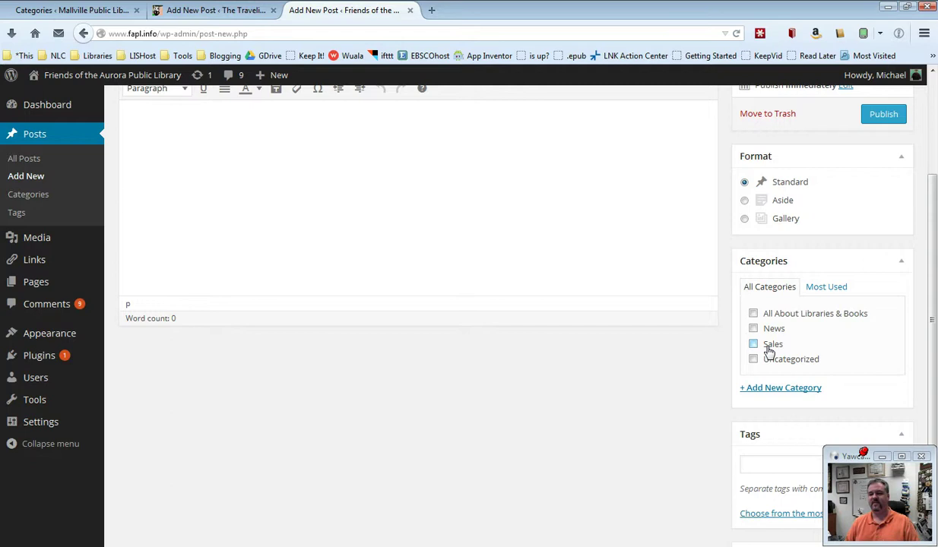
{"action": "scroll", "coordinate": [769, 352], "scroll_direction": "up", "scroll_amount": 3}
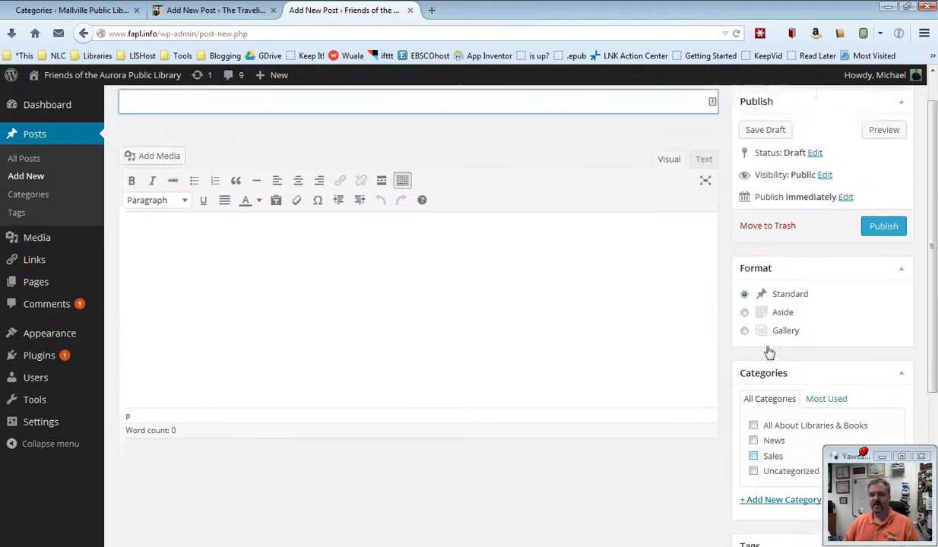
{"action": "left_click", "coordinate": [240, 10]}
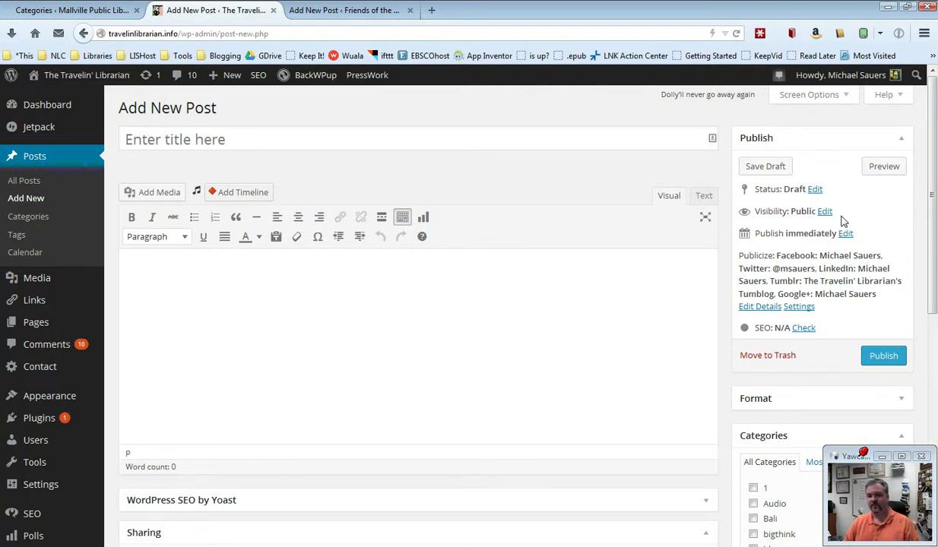
{"action": "scroll", "coordinate": [789, 245], "scroll_direction": "down", "scroll_amount": 3}
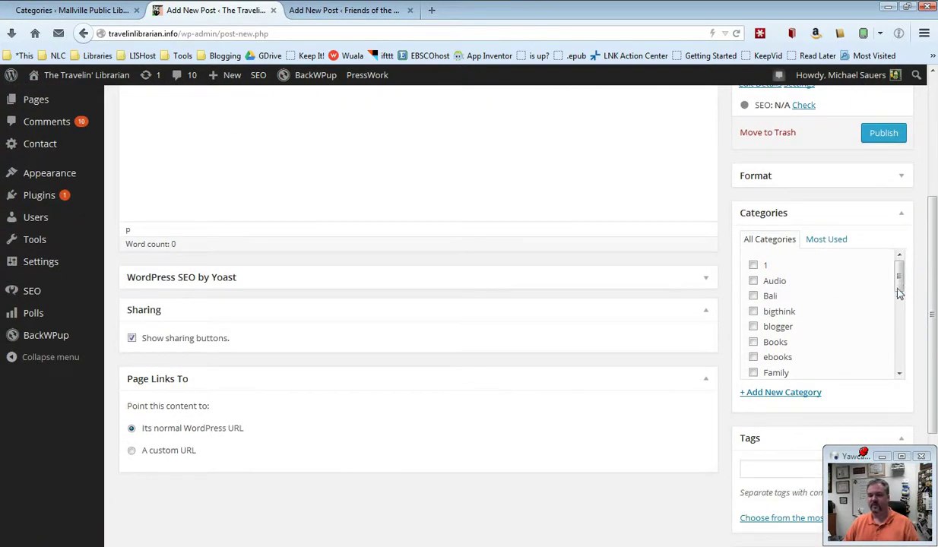
{"action": "left_click_drag", "start_coordinate": [899, 293], "coordinate": [900, 368]}
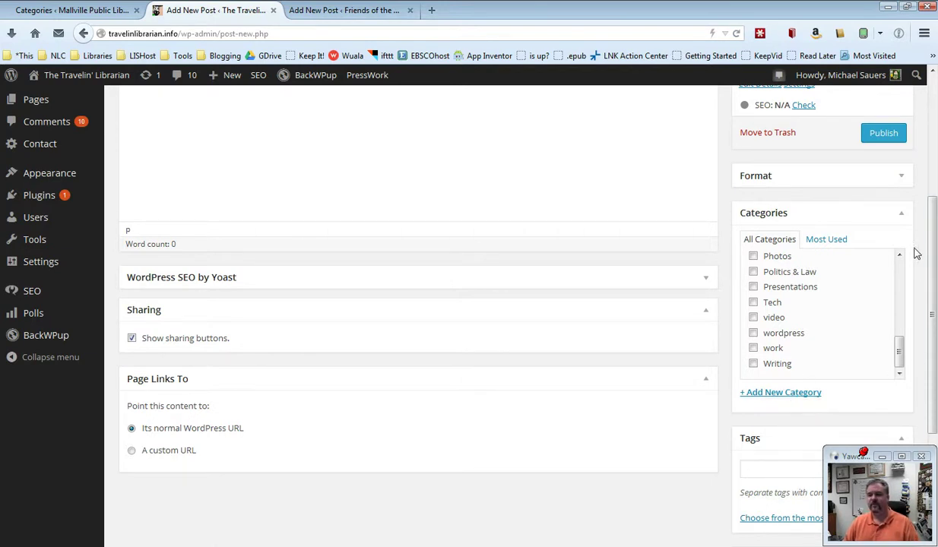
{"action": "scroll", "coordinate": [915, 242], "scroll_direction": "up", "scroll_amount": 3}
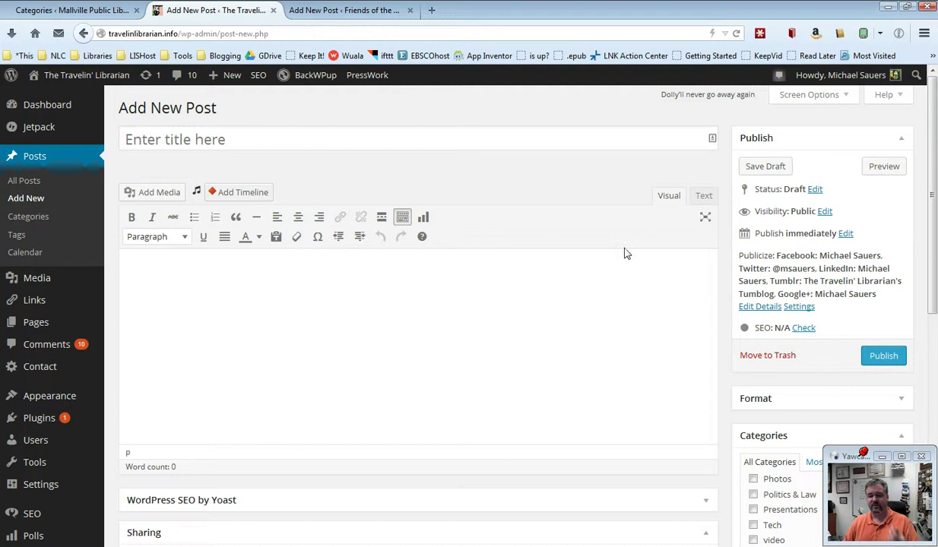
Return to the Mallville Public Library categories page and add a category named Children.
{"action": "left_click", "coordinate": [119, 10]}
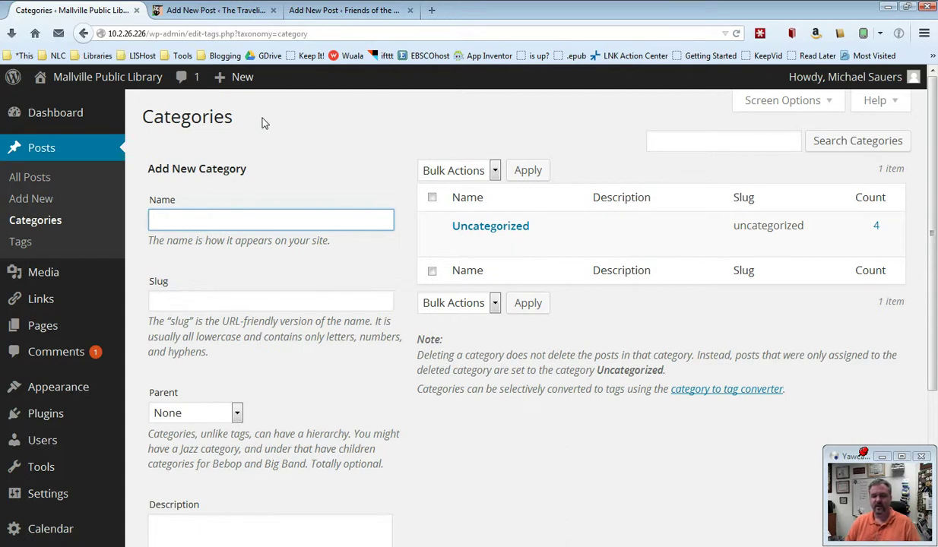
{"action": "type", "text": "Children"}
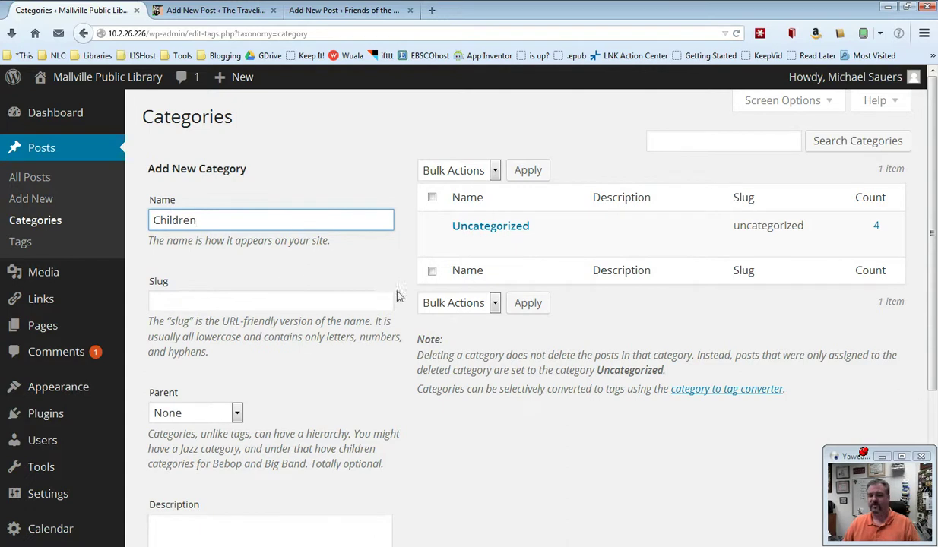
{"action": "scroll", "coordinate": [363, 297], "scroll_direction": "down", "scroll_amount": 3}
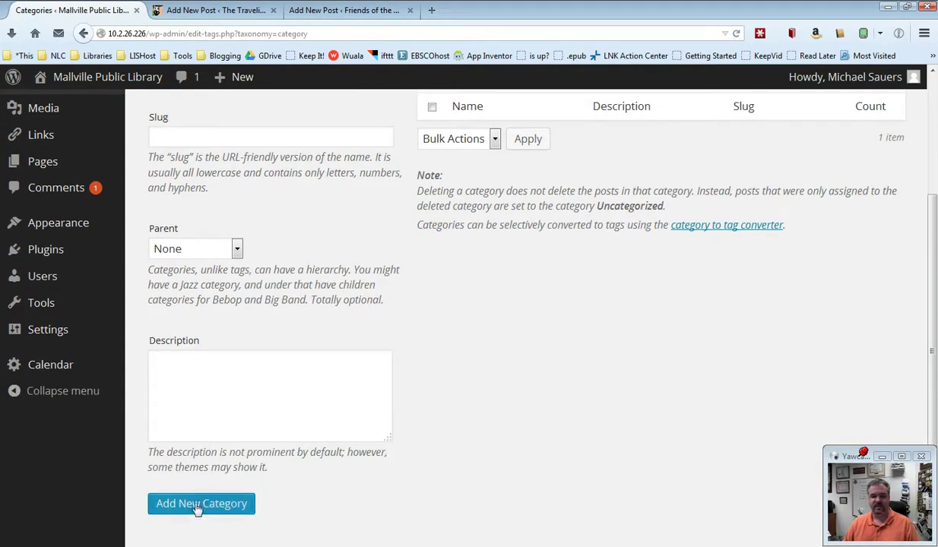
{"action": "left_click", "coordinate": [197, 508]}
Add a category named Teens with no parent.
{"action": "scroll", "coordinate": [384, 448], "scroll_direction": "up", "scroll_amount": 3}
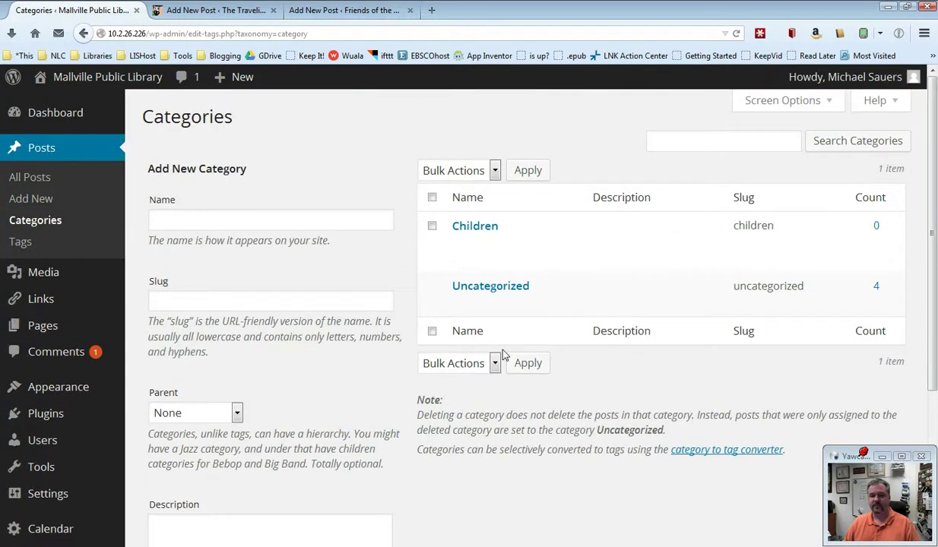
{"action": "left_click", "coordinate": [239, 220]}
{"action": "type", "text": "Te"}
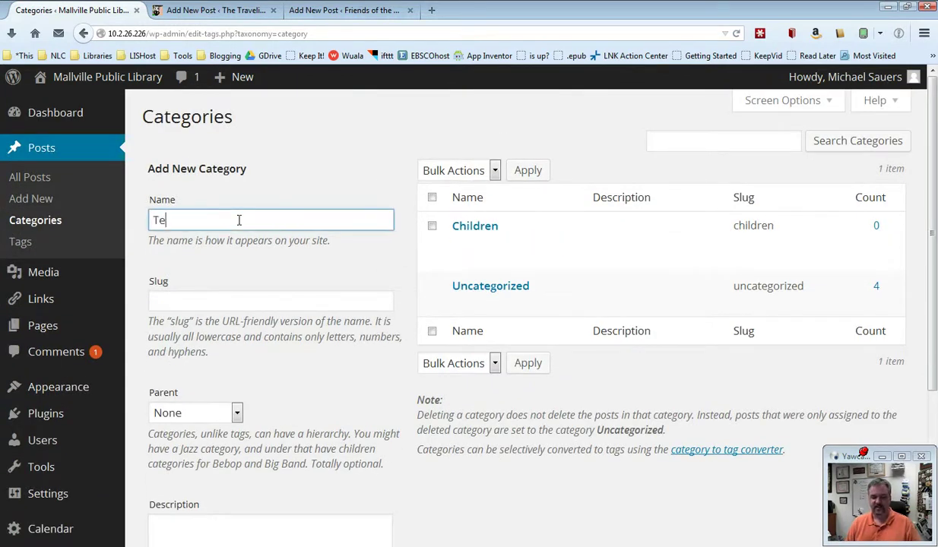
{"action": "type", "text": "nns"}
{"action": "key", "text": "BackSpace"}
{"action": "key", "text": "BackSpace"}
{"action": "key", "text": "BackSpace"}
{"action": "type", "text": "ens"}
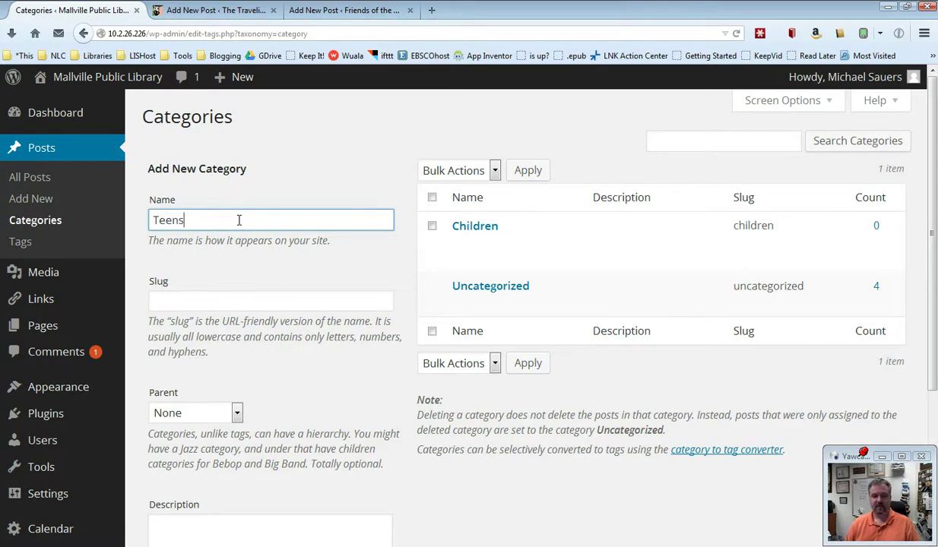
{"action": "scroll", "coordinate": [236, 217], "scroll_direction": "down", "scroll_amount": 5}
{"action": "left_click", "coordinate": [203, 467]}
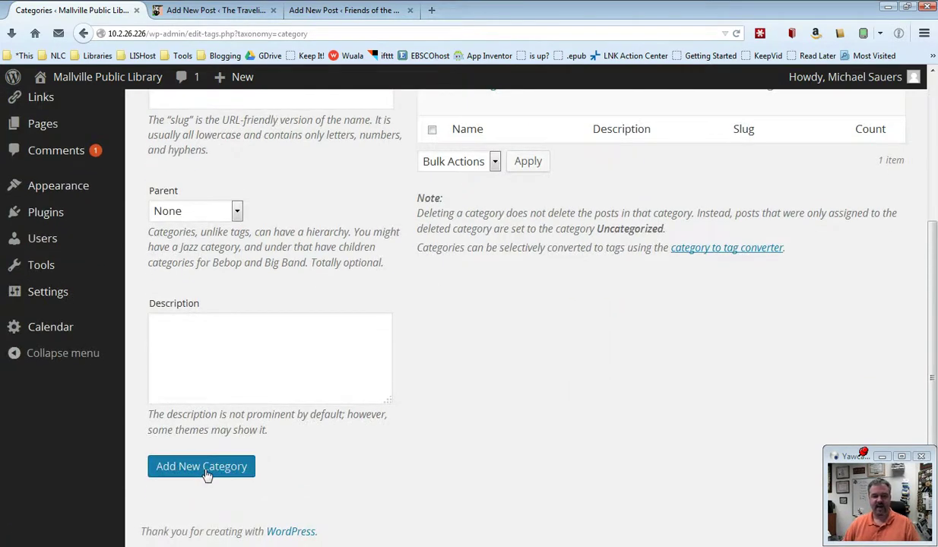
Add a category named Adults with no parent.
{"action": "scroll", "coordinate": [205, 475], "scroll_direction": "up", "scroll_amount": 5}
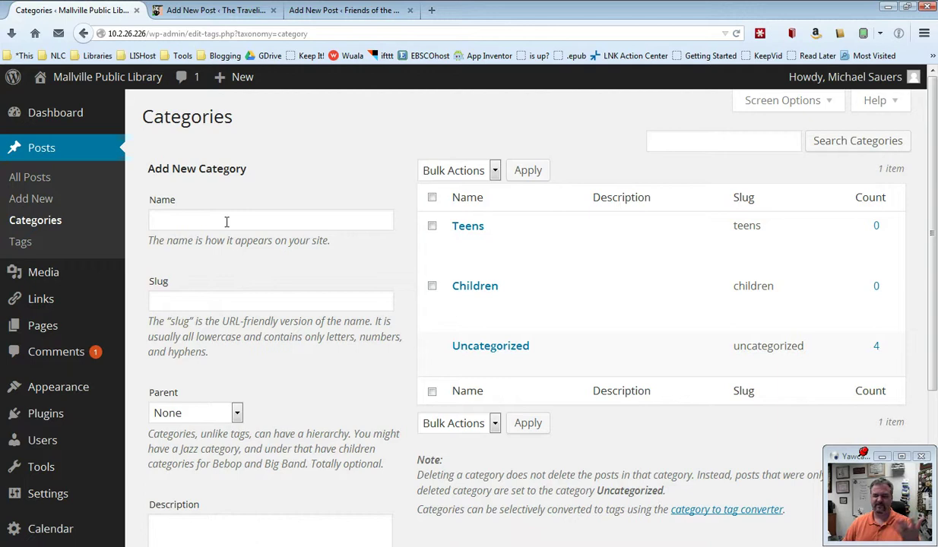
{"action": "left_click", "coordinate": [226, 221]}
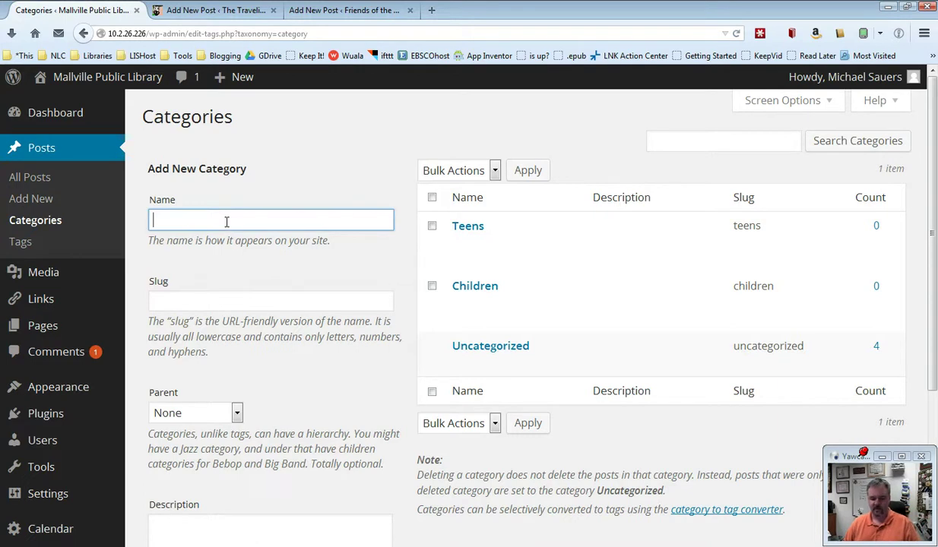
{"action": "type", "text": "Adults"}
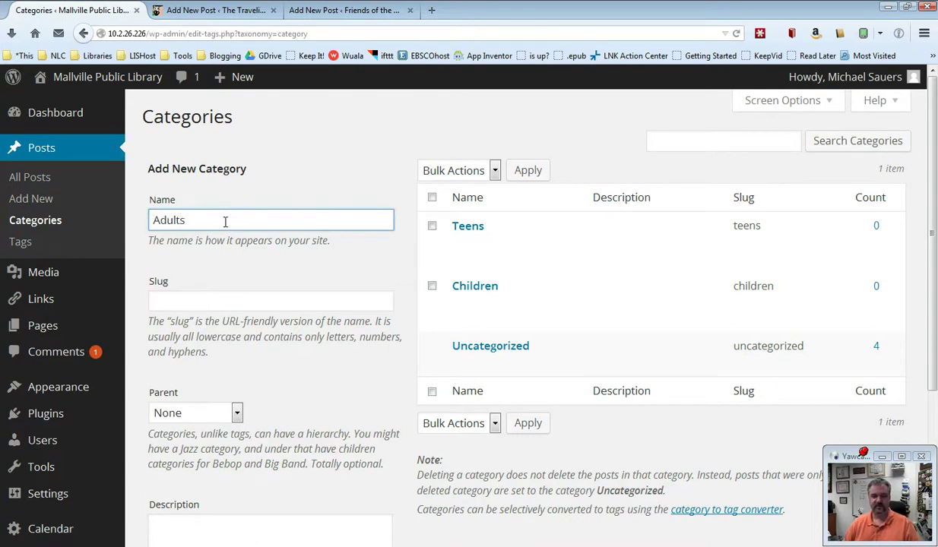
{"action": "scroll", "coordinate": [222, 266], "scroll_direction": "down", "scroll_amount": 5}
{"action": "left_click", "coordinate": [197, 465]}
Add a category named Seniors with no parent.
{"action": "scroll", "coordinate": [199, 462], "scroll_direction": "up", "scroll_amount": 5}
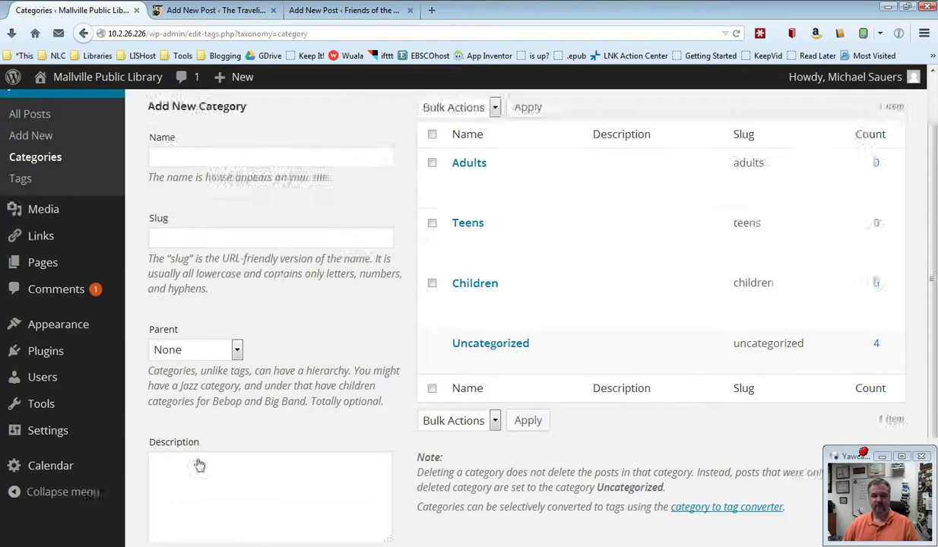
{"action": "left_click", "coordinate": [220, 219]}
{"action": "type", "text": "Seniors"}
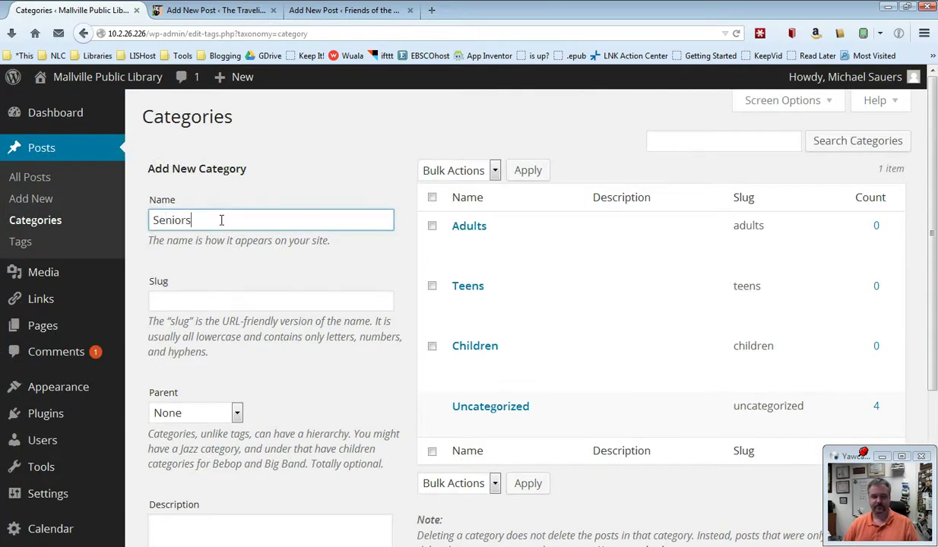
{"action": "scroll", "coordinate": [221, 219], "scroll_direction": "down", "scroll_amount": 5}
{"action": "left_click", "coordinate": [219, 467]}
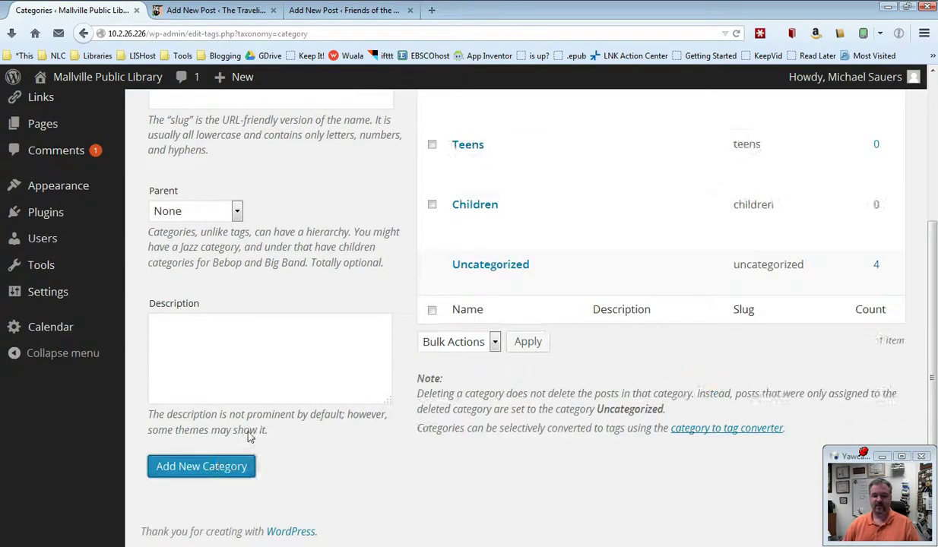
Rename the Adults category to "Adults & Seniors" and save the update.
{"action": "scroll", "coordinate": [251, 448], "scroll_direction": "up", "scroll_amount": 5}
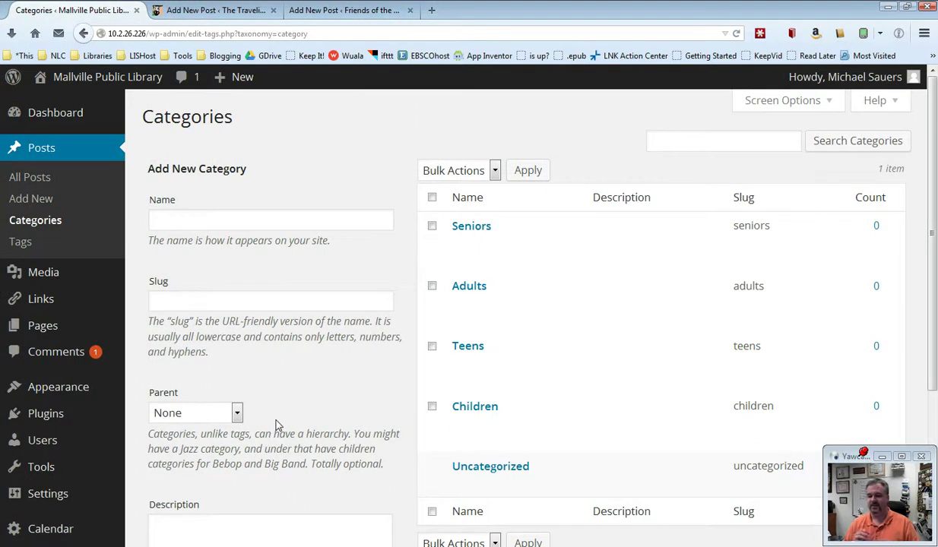
{"action": "mouse_move", "coordinate": [501, 314]}
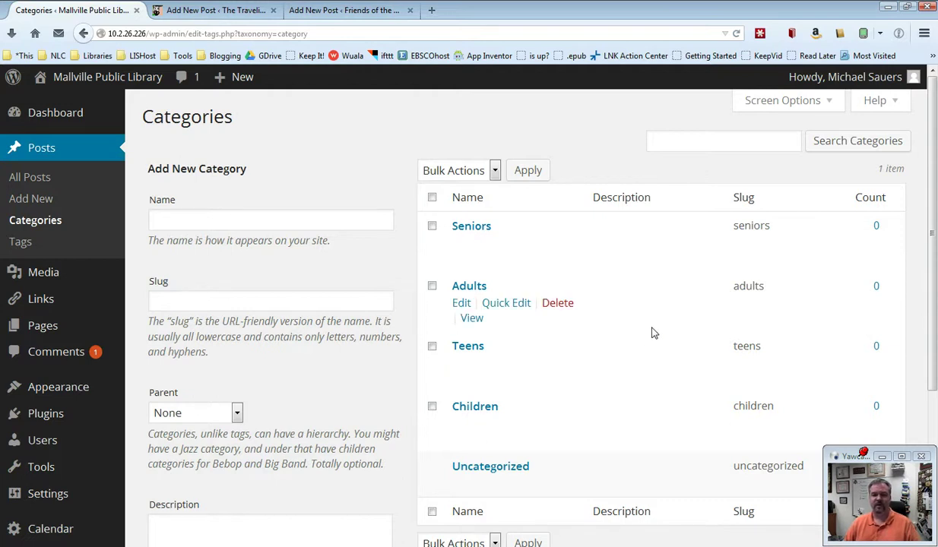
{"action": "left_click", "coordinate": [462, 304]}
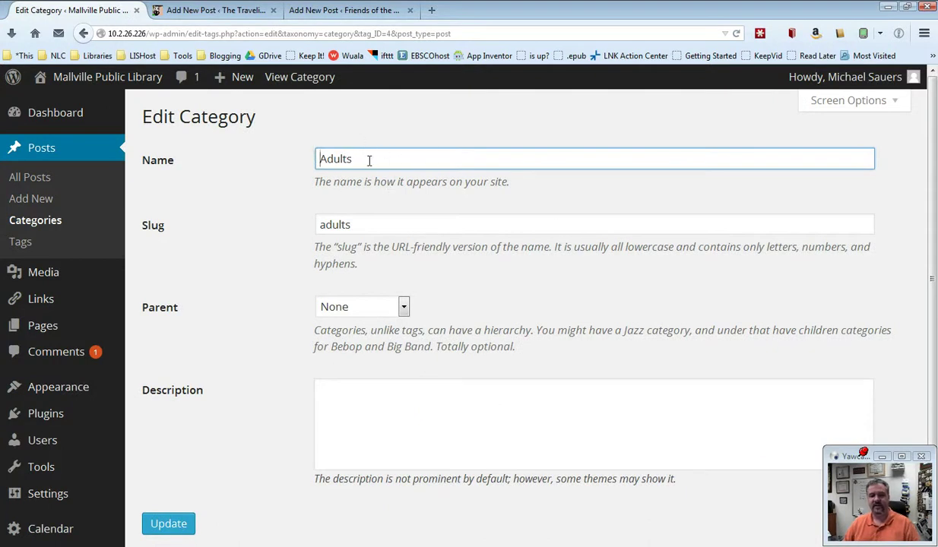
{"action": "left_click", "coordinate": [369, 160]}
{"action": "type", "text": "&"}
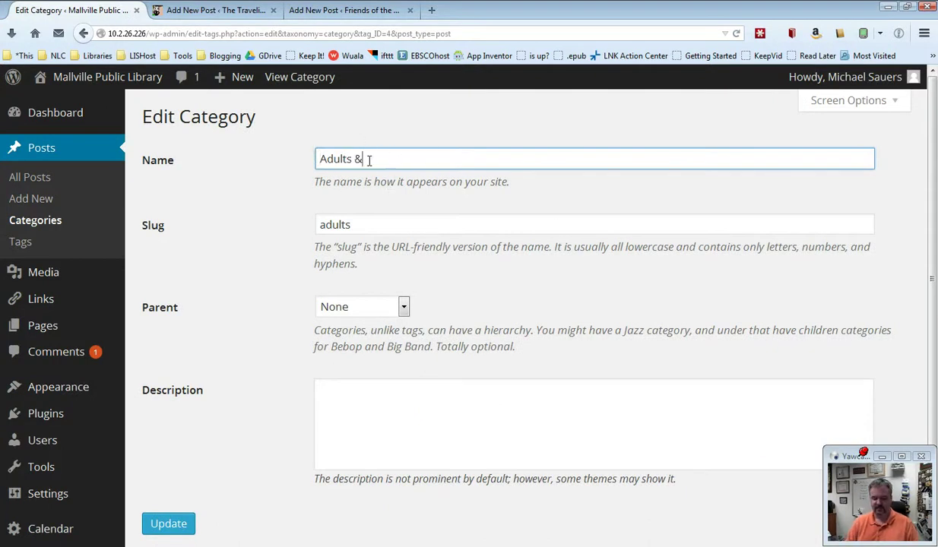
{"action": "type", "text": " Seniors"}
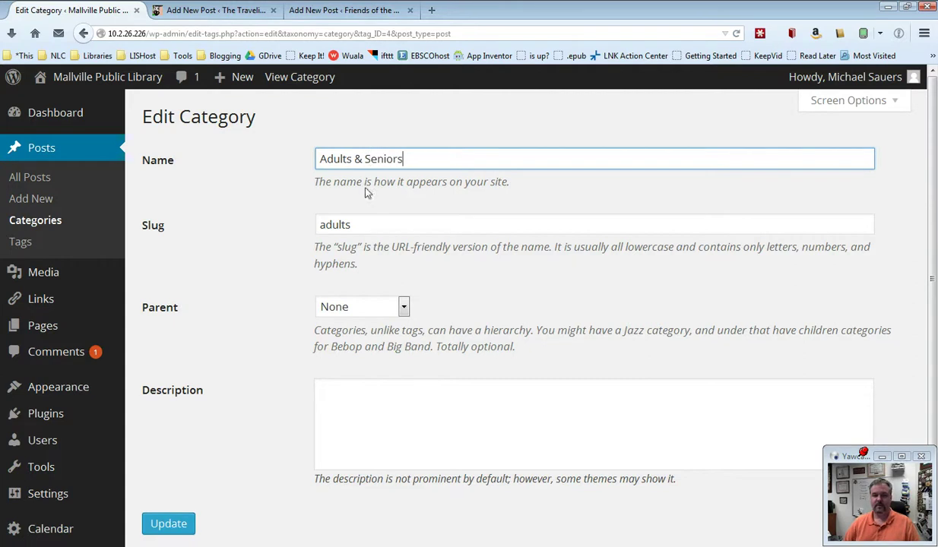
{"action": "left_click", "coordinate": [174, 526]}
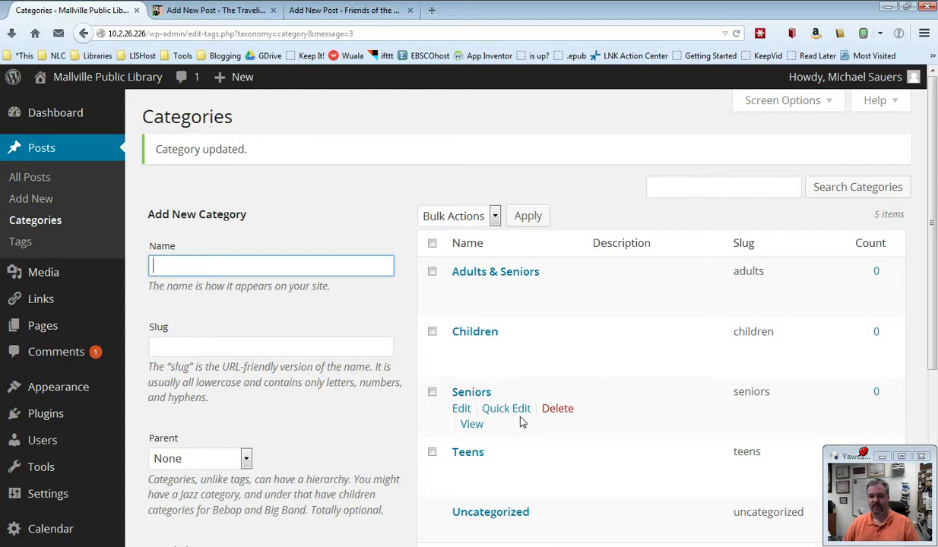
Delete the separate Seniors category and confirm its removal.
{"action": "left_click", "coordinate": [558, 409]}
{"action": "left_click", "coordinate": [491, 269]}
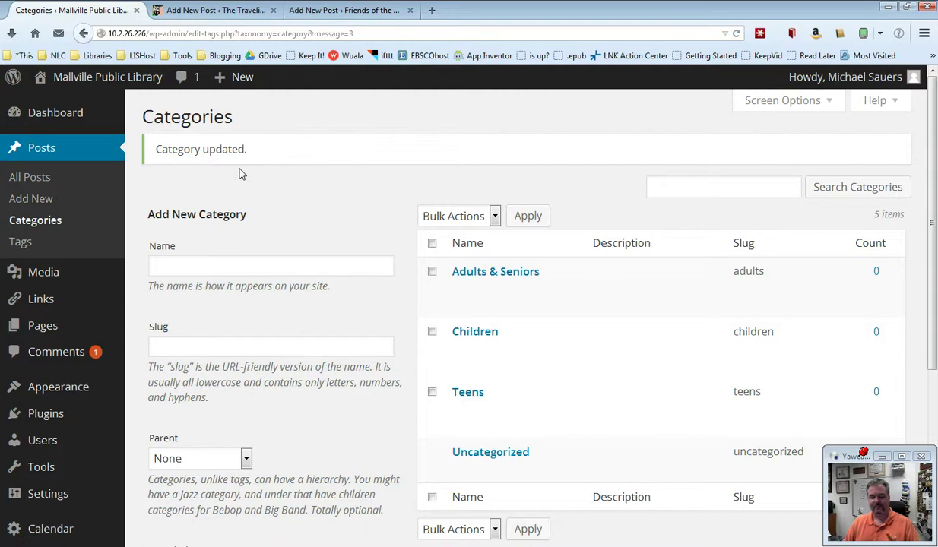
Start a new post on the Mallville site and title it "Post about categories".
{"action": "left_click", "coordinate": [48, 202]}
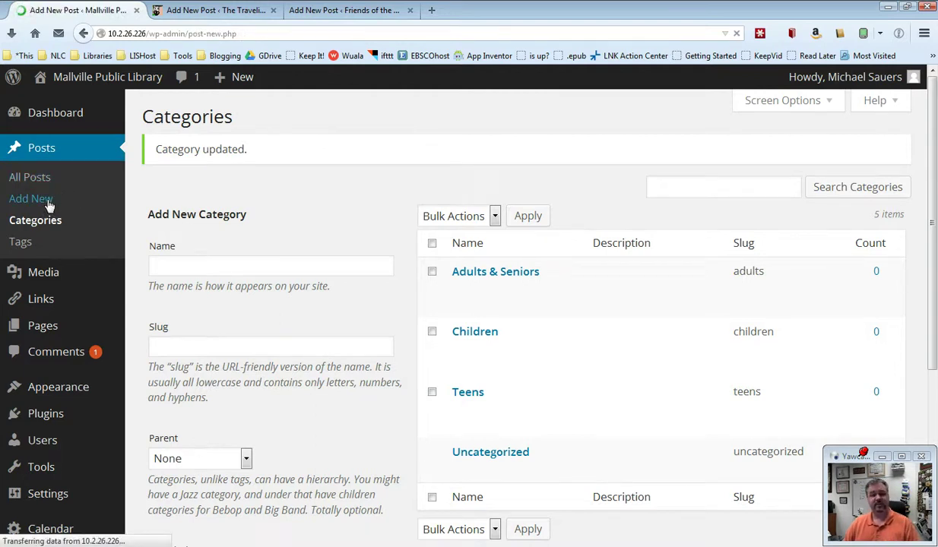
{"action": "left_click", "coordinate": [230, 157]}
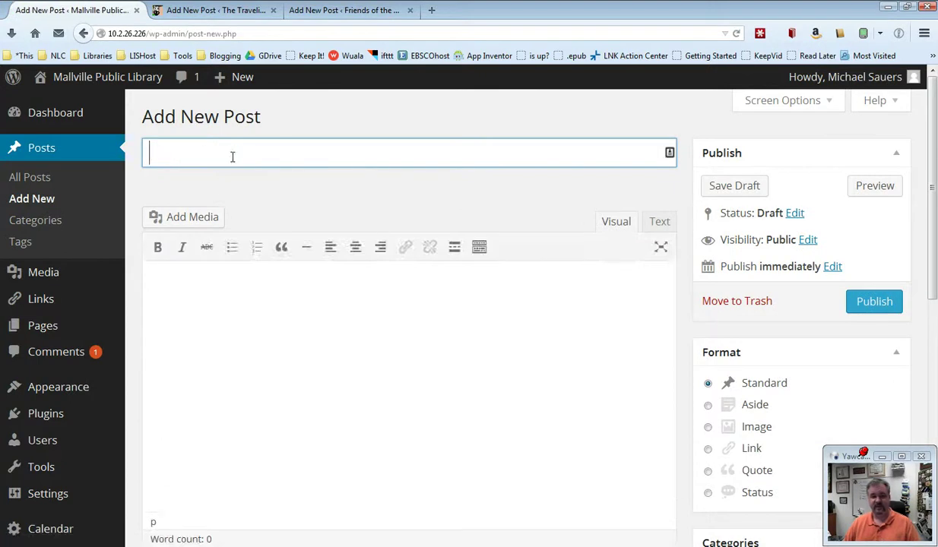
{"action": "type", "text": "P"}
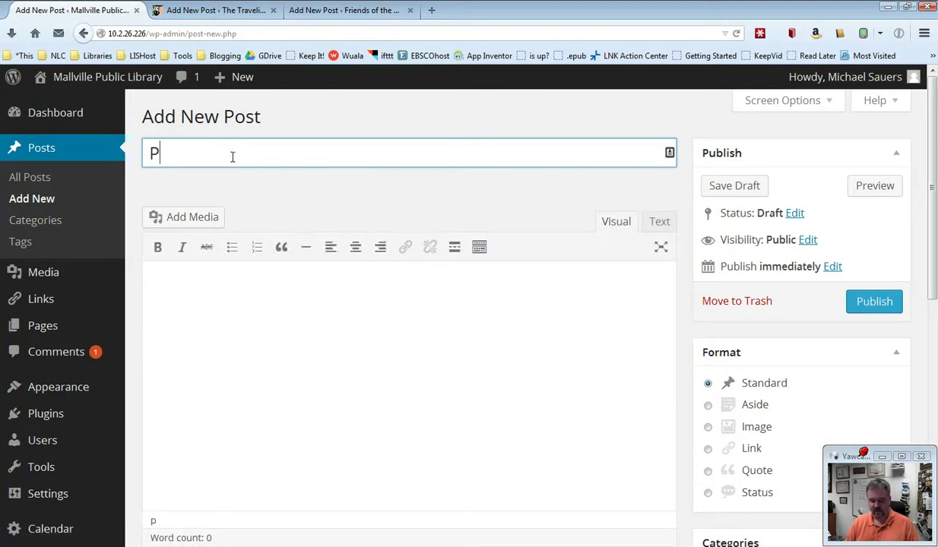
{"action": "type", "text": "ost about ce"}
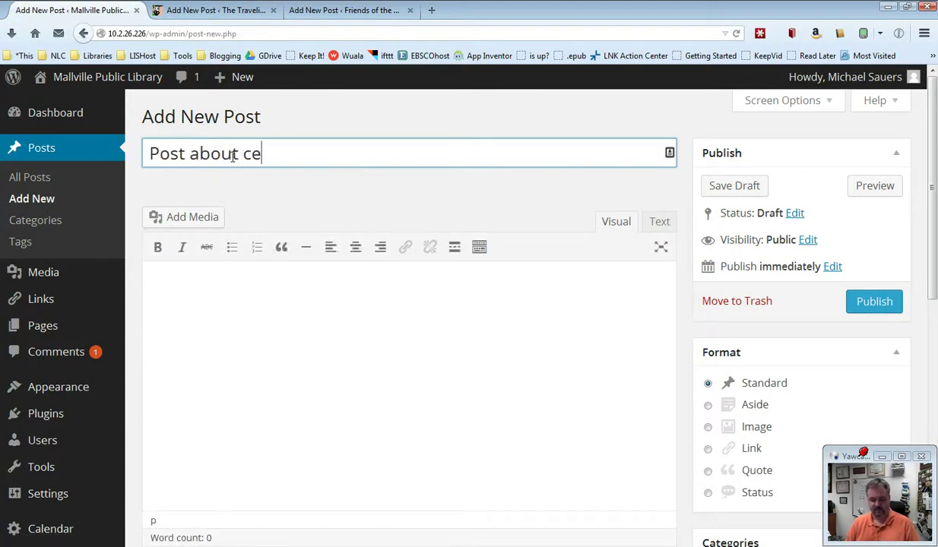
{"action": "key", "text": "BackSpace"}
{"action": "type", "text": "ategories"}
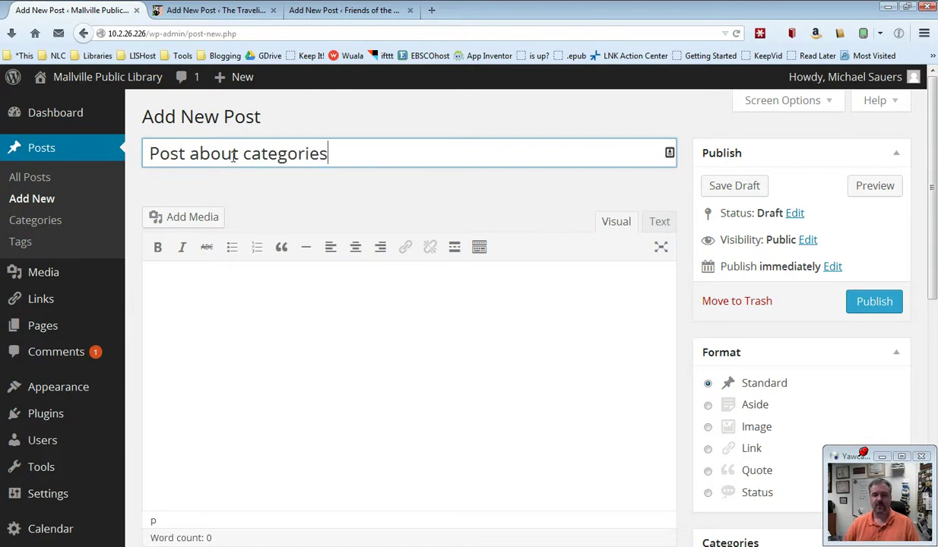
Enter "blah blah blah" as the body text of the new post.
{"action": "left_click", "coordinate": [307, 314]}
{"action": "type", "text": "blah bla"}
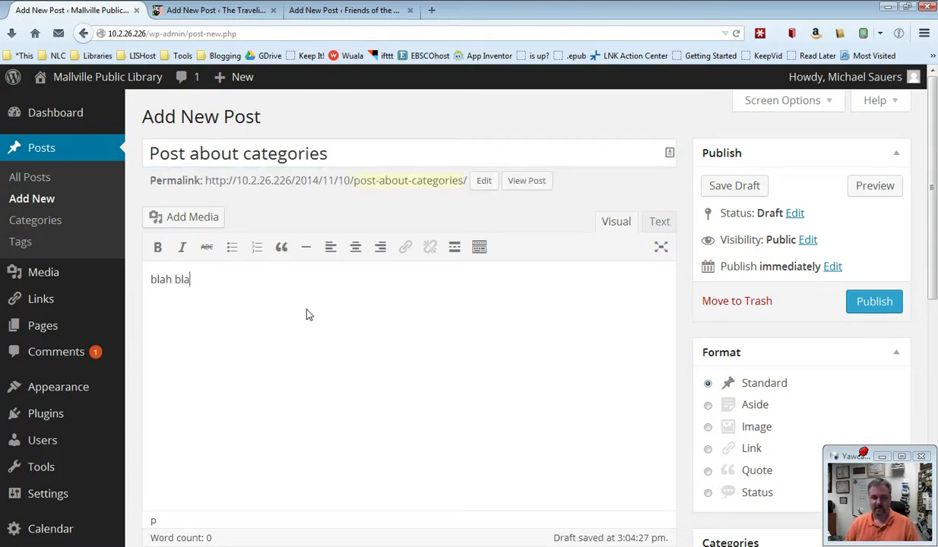
{"action": "type", "text": "h blah"}
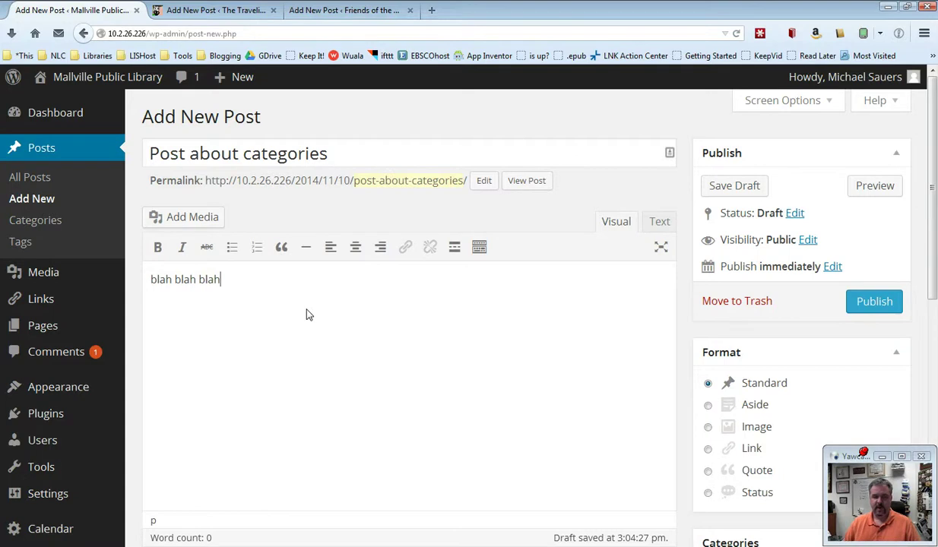
Assign the post to the Teens category and publish it.
{"action": "scroll", "coordinate": [745, 334], "scroll_direction": "down", "scroll_amount": 2}
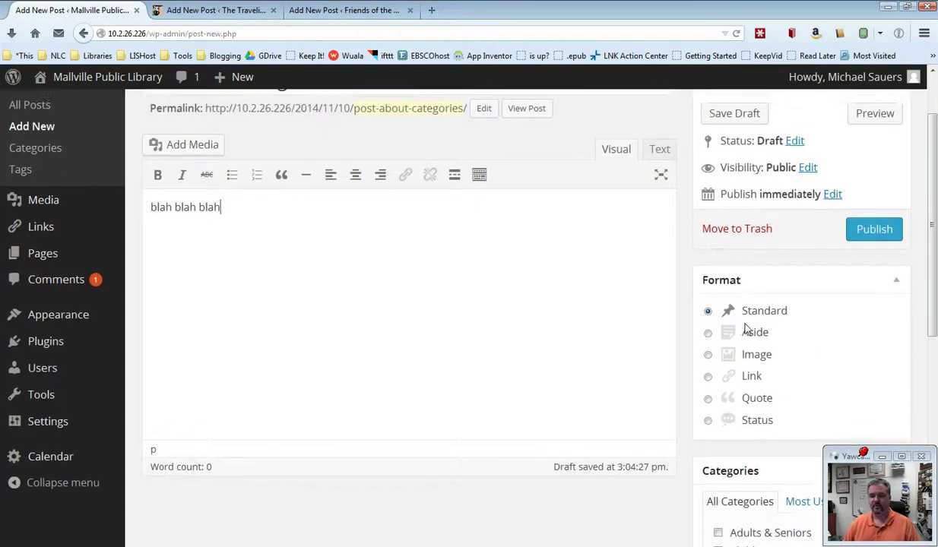
{"action": "scroll", "coordinate": [744, 329], "scroll_direction": "down", "scroll_amount": 5}
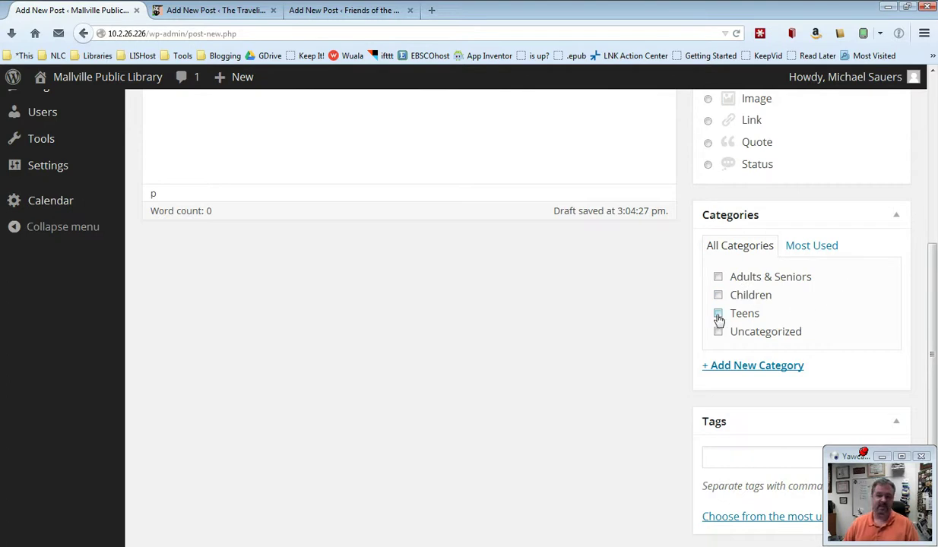
{"action": "scroll", "coordinate": [718, 319], "scroll_direction": "up", "scroll_amount": 5}
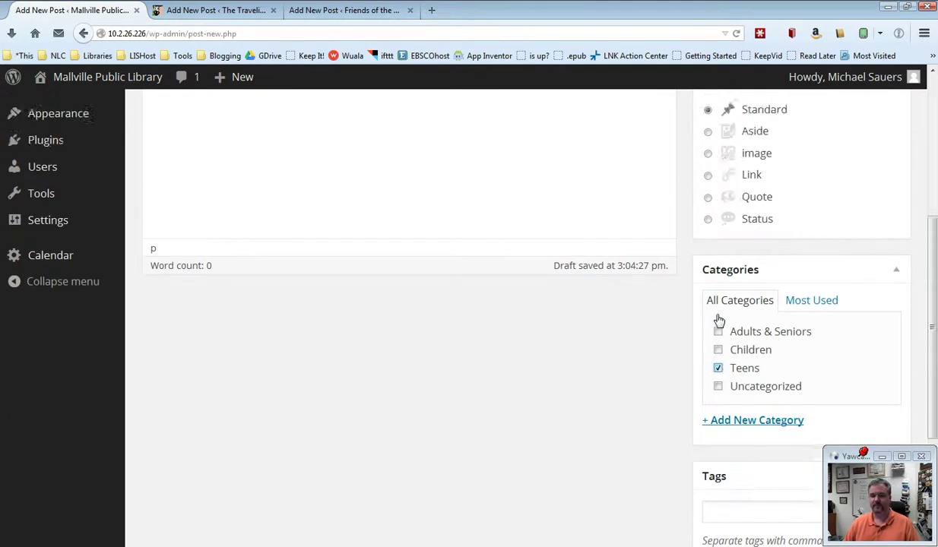
{"action": "left_click", "coordinate": [874, 303]}
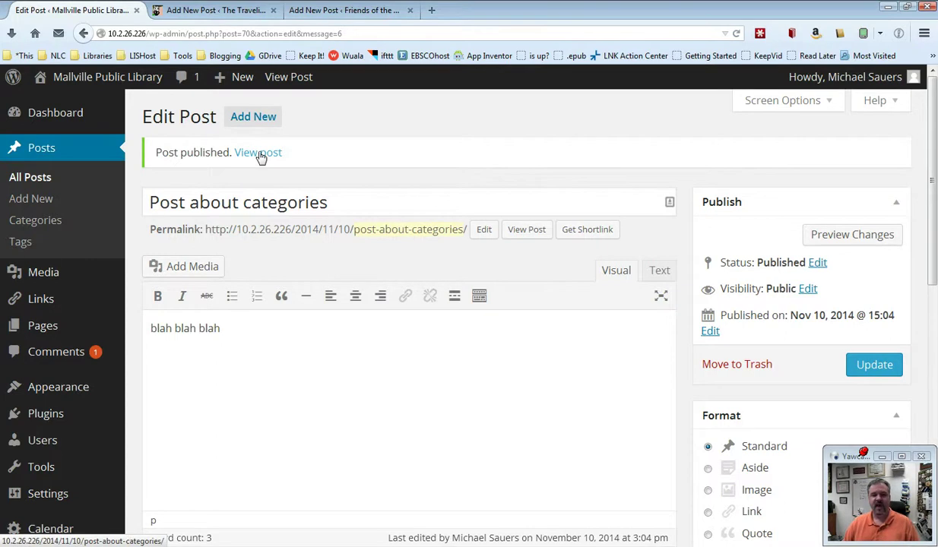
View the published post in a new browser tab and open its Teens category archive.
{"action": "middle_click", "coordinate": [259, 156]}
{"action": "left_click", "coordinate": [486, 11]}
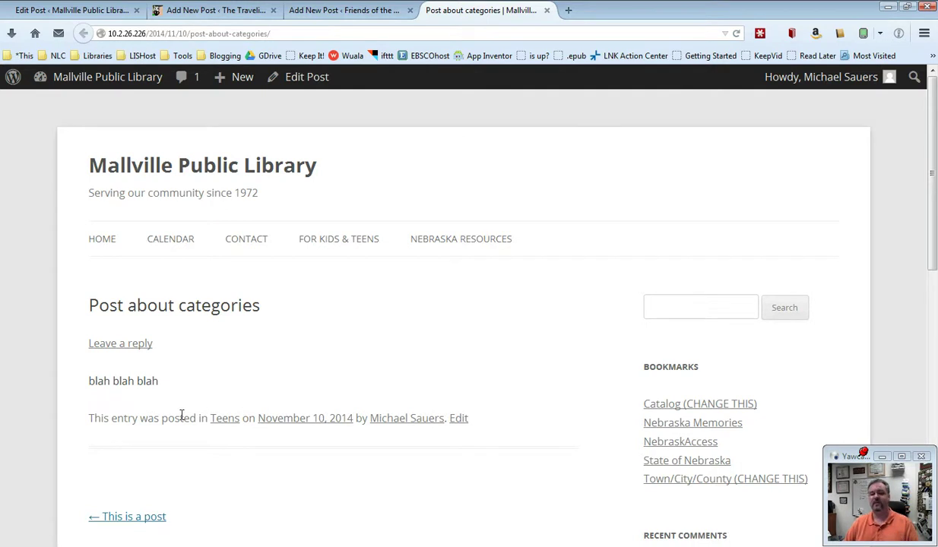
{"action": "left_click", "coordinate": [228, 425]}
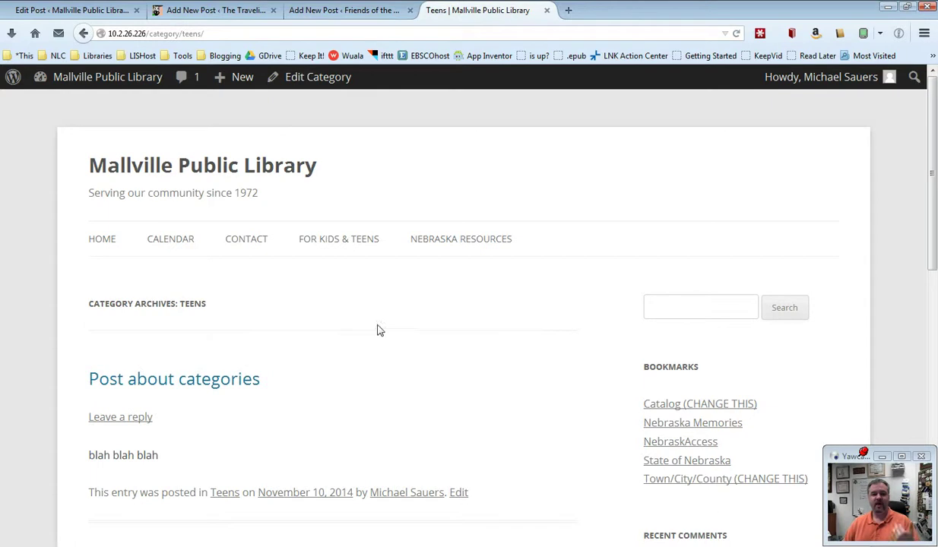
Highlight the Teens archive heading and the "teens/" part of the page address to examine how the category is identified.
{"action": "left_click_drag", "start_coordinate": [80, 305], "coordinate": [105, 302]}
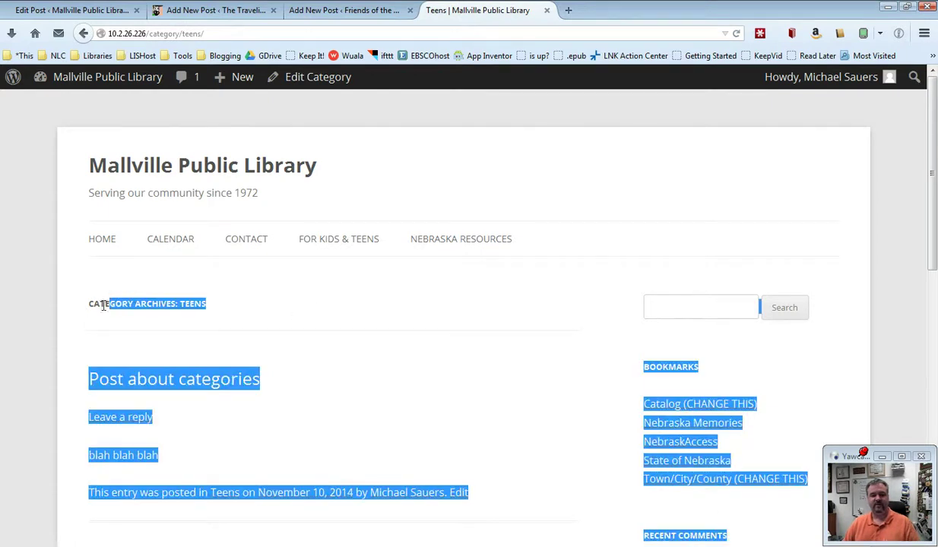
{"action": "double_click", "coordinate": [103, 305]}
{"action": "left_click_drag", "start_coordinate": [213, 309], "coordinate": [110, 304]}
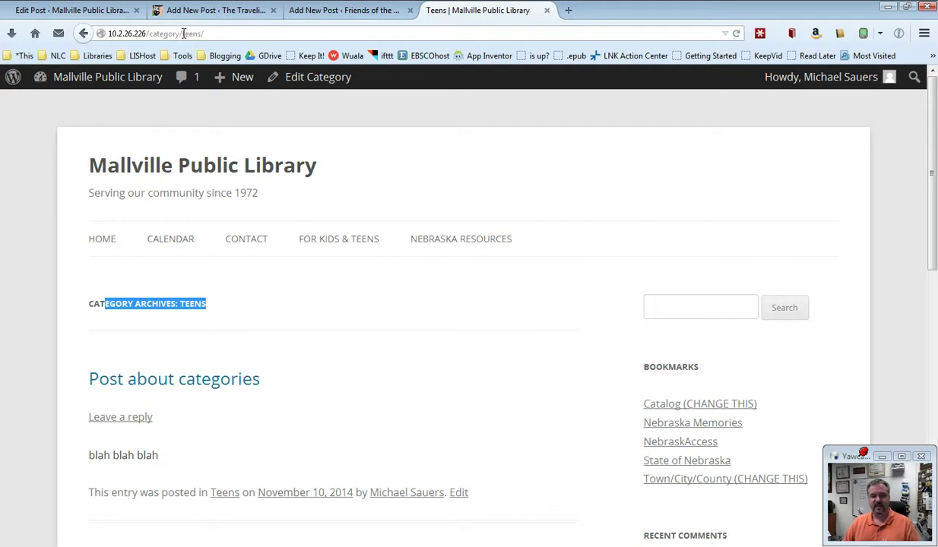
{"action": "left_click_drag", "start_coordinate": [183, 33], "coordinate": [201, 31]}
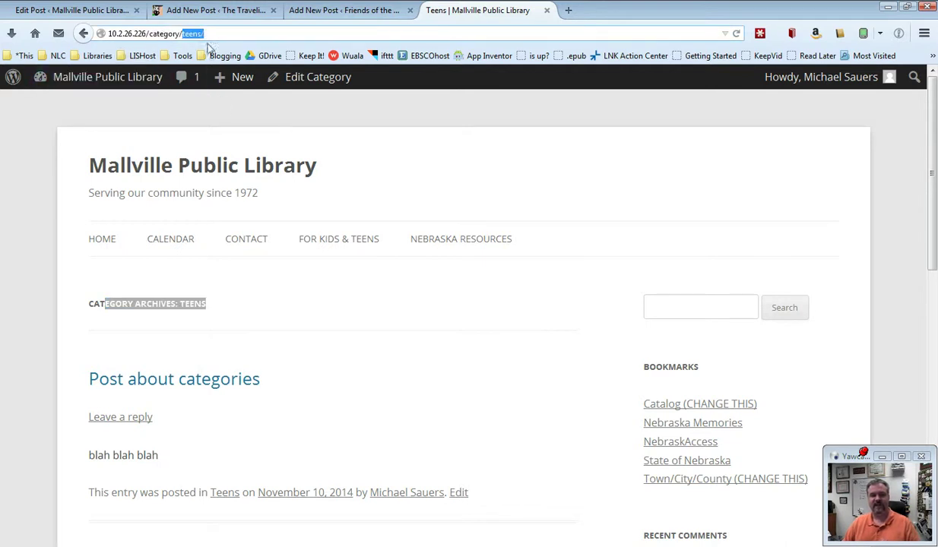
{"action": "left_click", "coordinate": [307, 287]}
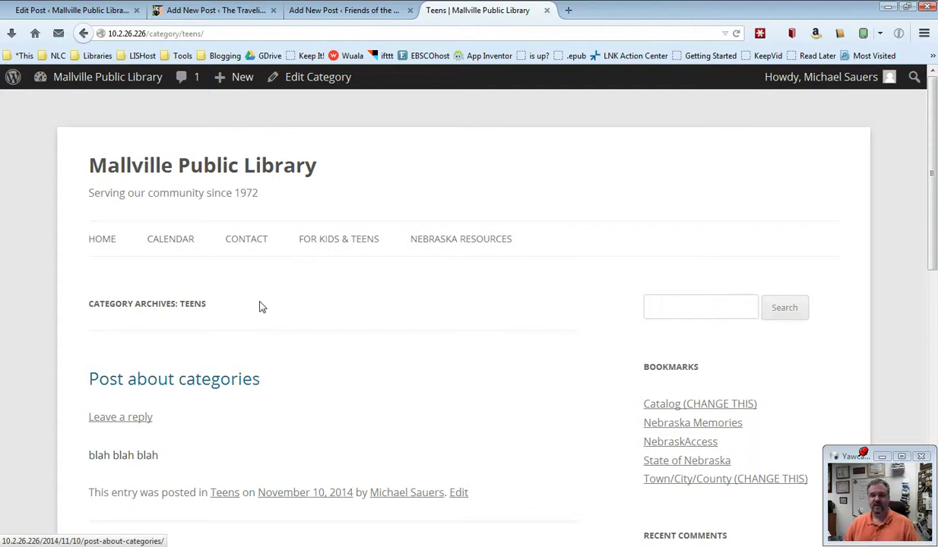
Switch to the Friends of the Aurora Public Library new-post page and examine its available categories.
{"action": "left_click", "coordinate": [345, 10]}
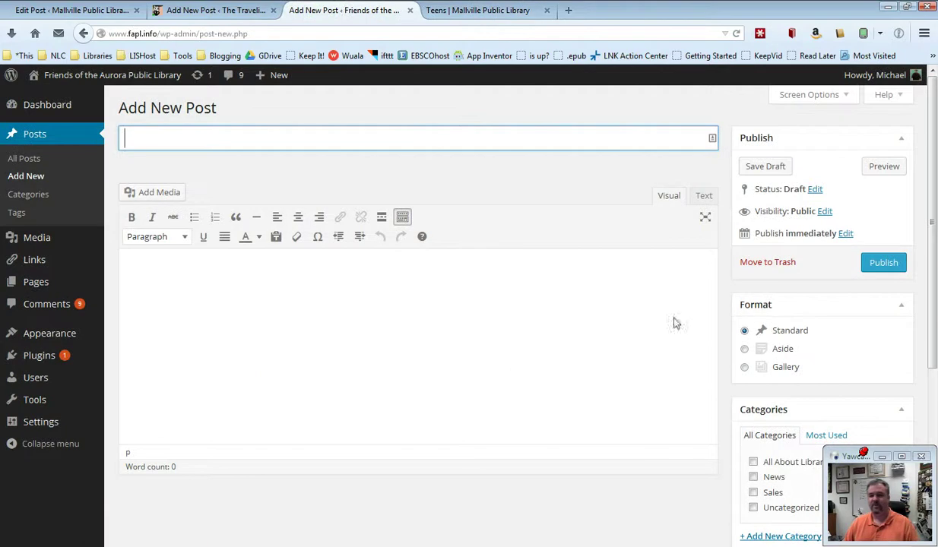
{"action": "scroll", "coordinate": [728, 342], "scroll_direction": "down", "scroll_amount": 1}
{"action": "scroll", "coordinate": [727, 342], "scroll_direction": "down", "scroll_amount": 1}
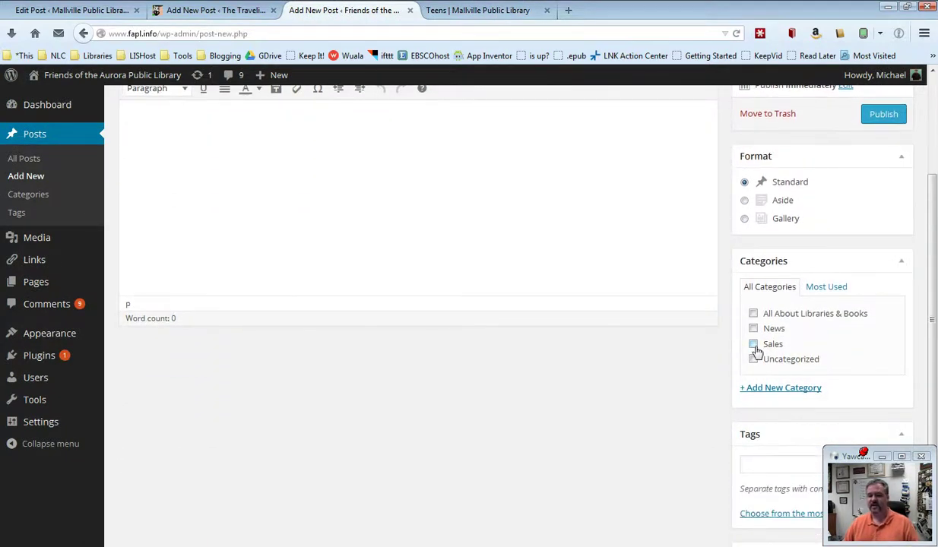
{"action": "scroll", "coordinate": [756, 350], "scroll_direction": "up", "scroll_amount": 2}
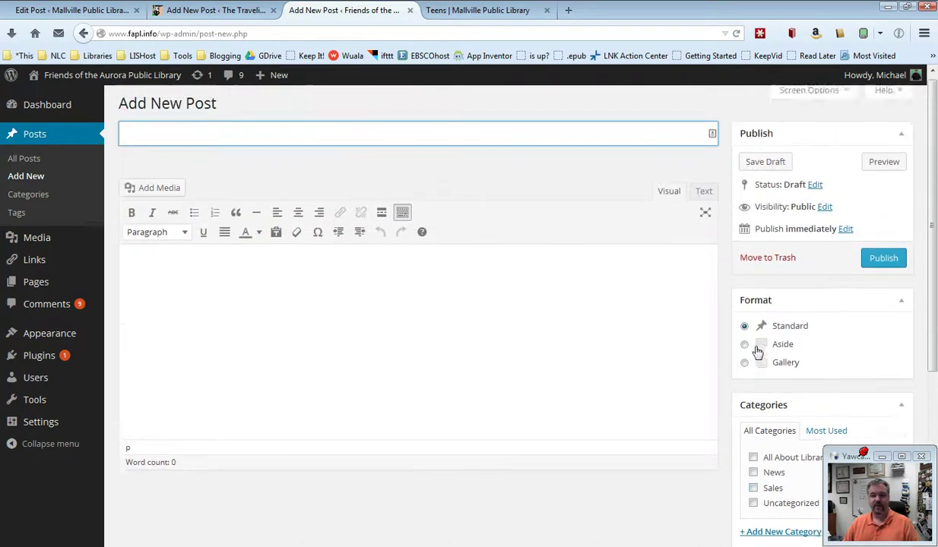
Open the public Friends of the Aurora Public Library site in a new tab and examine which categories its posts are filed under.
{"action": "mouse_move", "coordinate": [131, 83]}
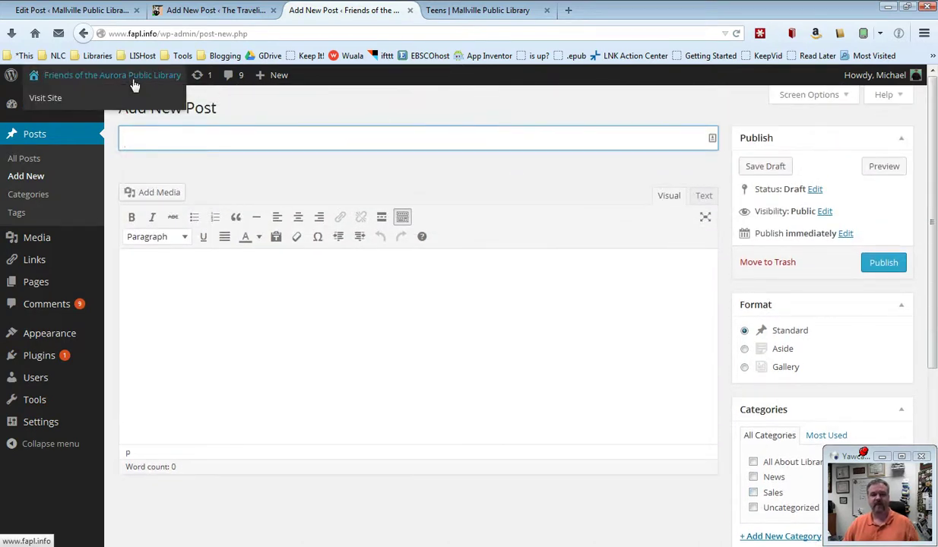
{"action": "left_click", "coordinate": [47, 97]}
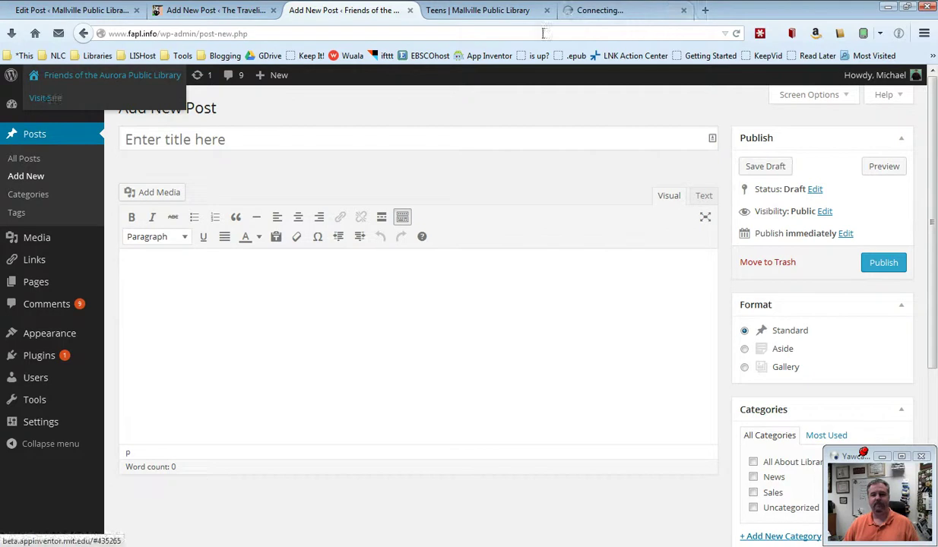
{"action": "left_click", "coordinate": [605, 10]}
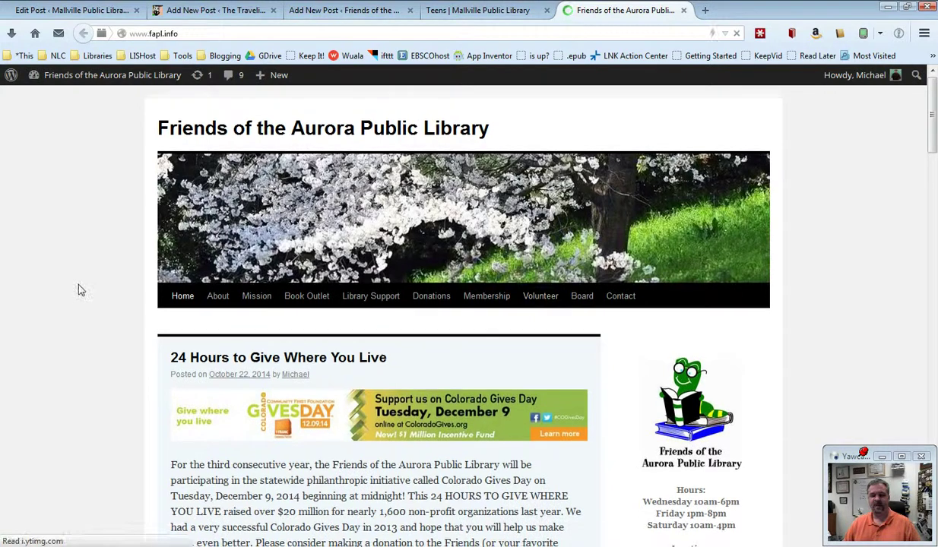
{"action": "scroll", "coordinate": [80, 290], "scroll_direction": "down", "scroll_amount": 10}
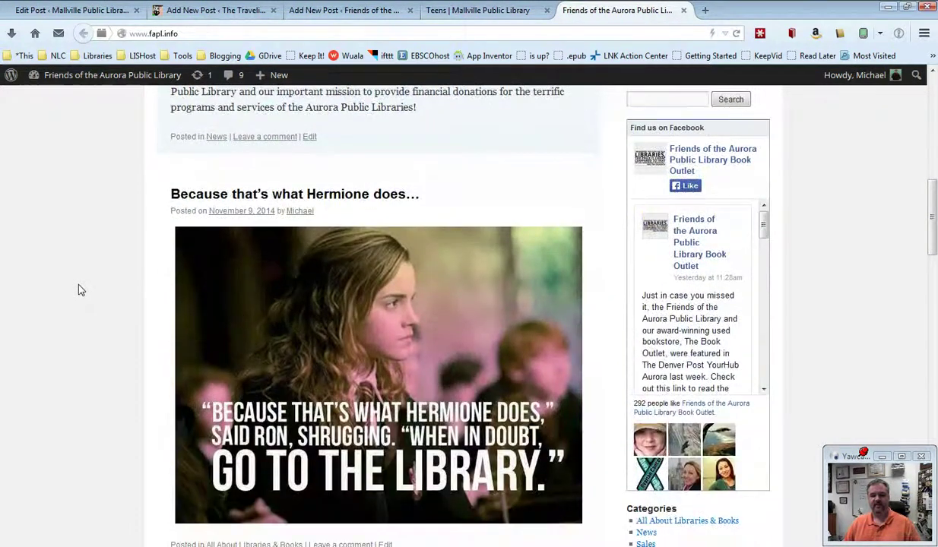
{"action": "scroll", "coordinate": [81, 289], "scroll_direction": "down", "scroll_amount": 4}
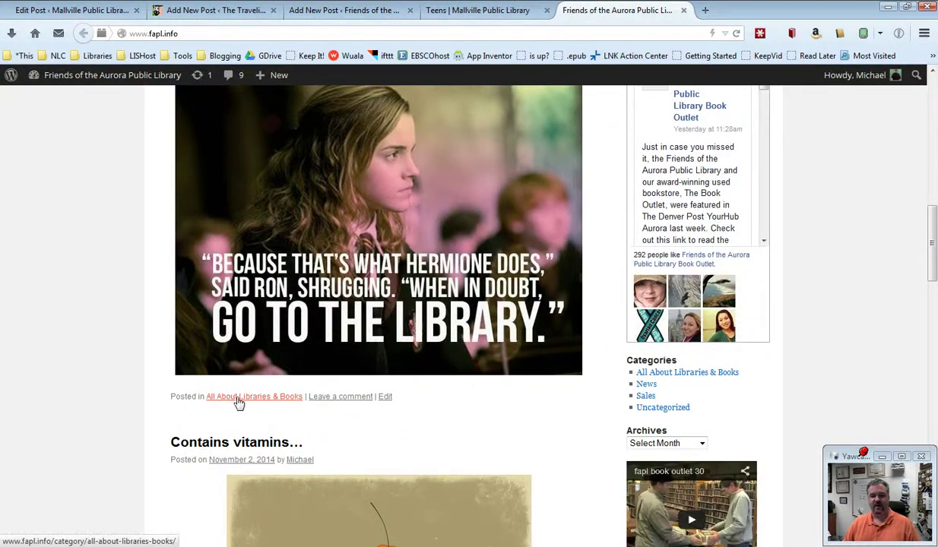
{"action": "scroll", "coordinate": [95, 402], "scroll_direction": "down", "scroll_amount": 5}
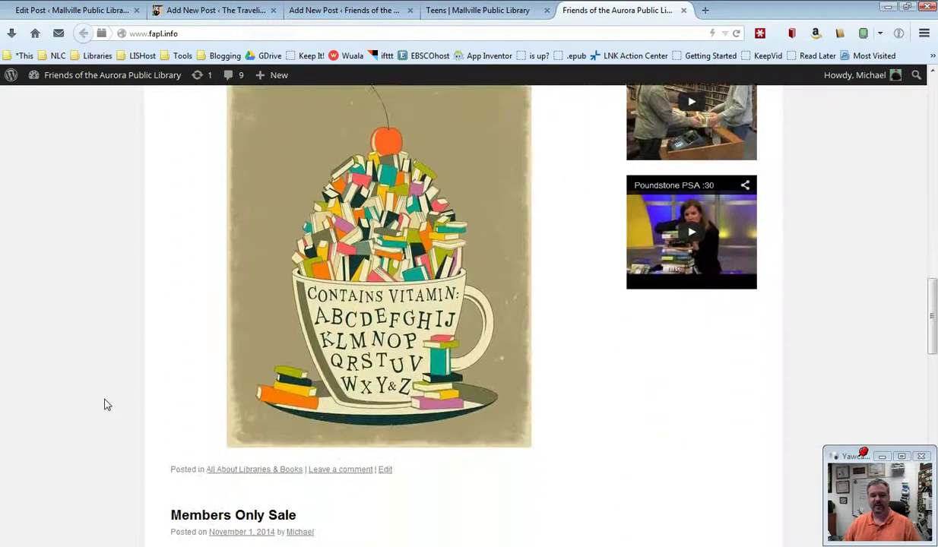
{"action": "scroll", "coordinate": [100, 392], "scroll_direction": "down", "scroll_amount": 2}
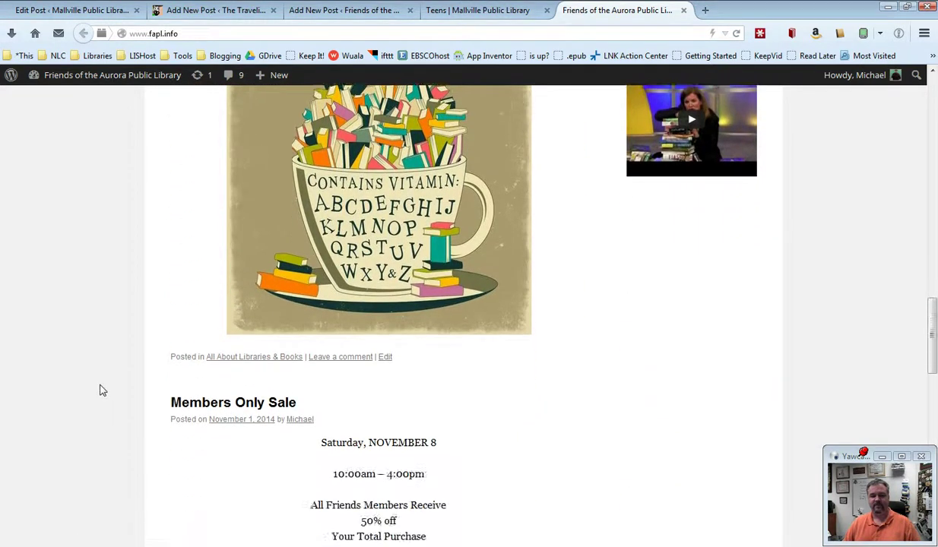
{"action": "scroll", "coordinate": [99, 389], "scroll_direction": "down", "scroll_amount": 3}
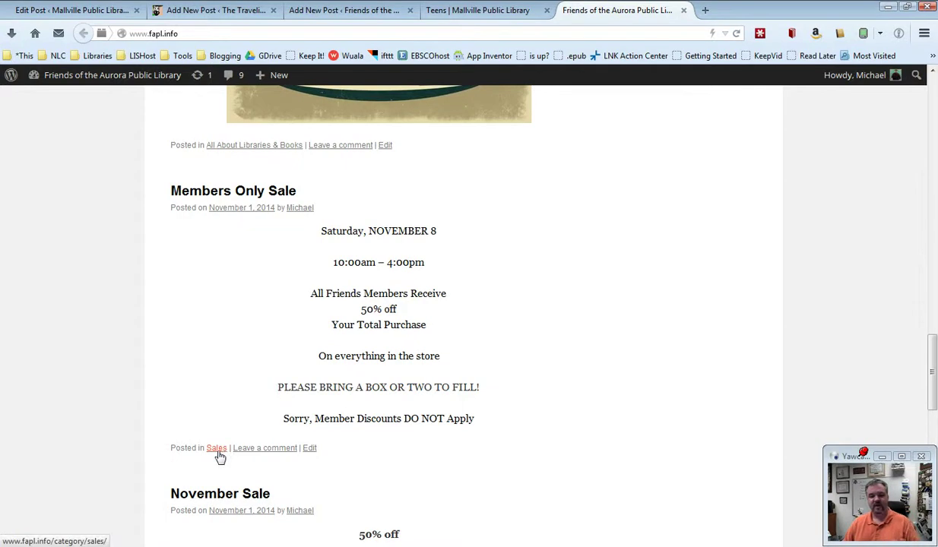
Open the Sales category archive from the Members Only Sale post and look through its listed posts.
{"action": "left_click", "coordinate": [218, 450]}
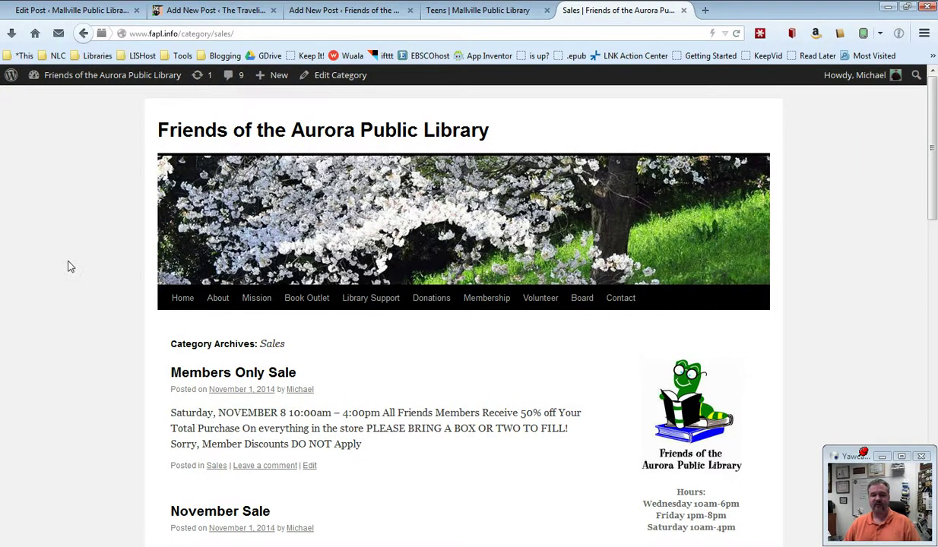
{"action": "scroll", "coordinate": [66, 266], "scroll_direction": "down", "scroll_amount": 3}
{"action": "scroll", "coordinate": [67, 266], "scroll_direction": "down", "scroll_amount": 3}
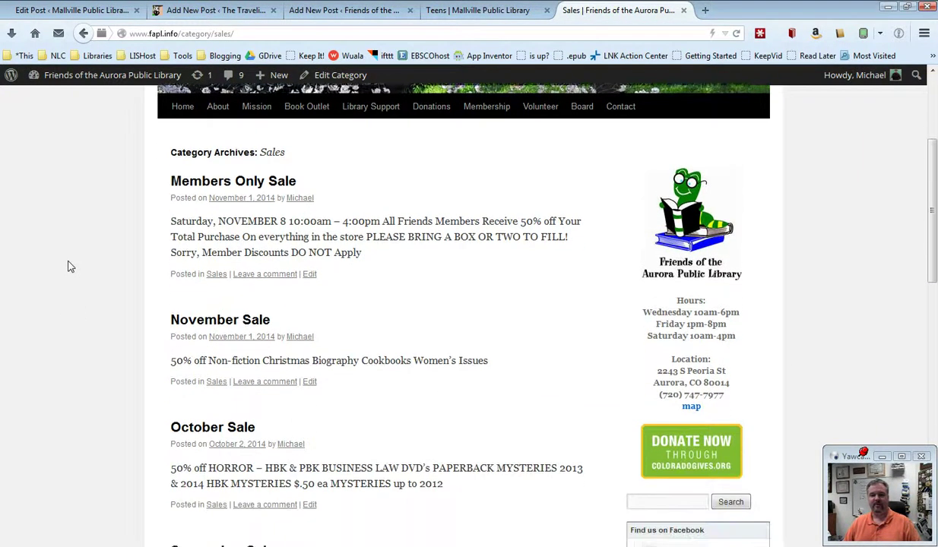
{"action": "scroll", "coordinate": [67, 266], "scroll_direction": "down", "scroll_amount": 3}
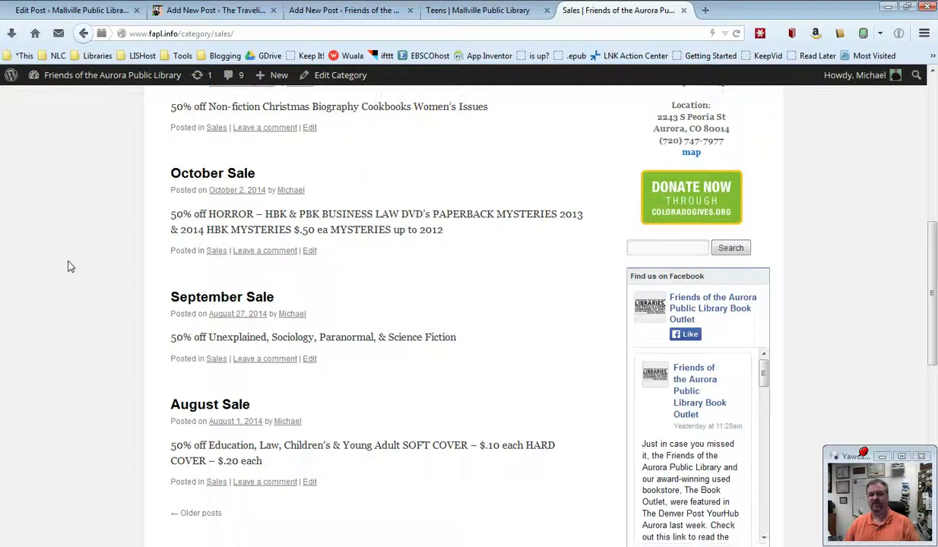
{"action": "scroll", "coordinate": [66, 266], "scroll_direction": "up", "scroll_amount": 6}
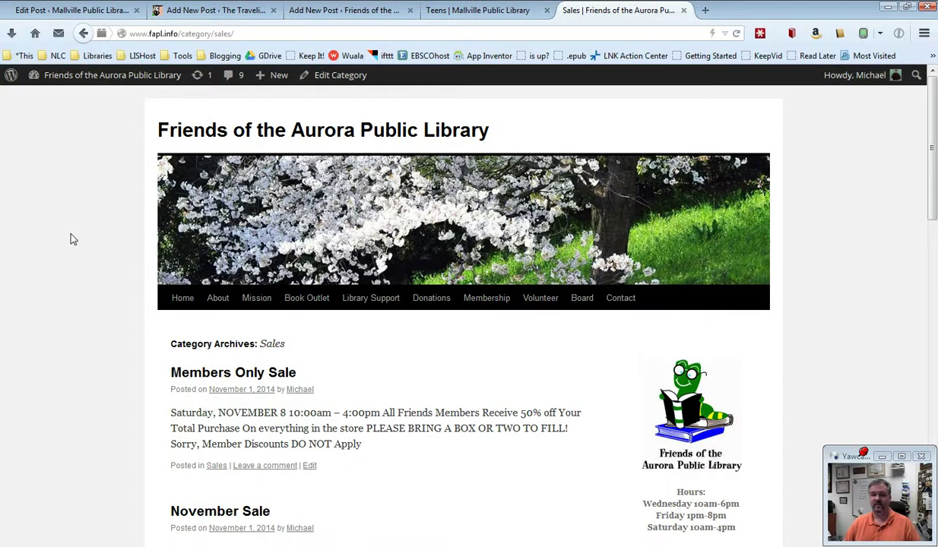
Return to the Mallville post editor to check the post's category selection, and open the site's category list.
{"action": "left_click", "coordinate": [65, 13]}
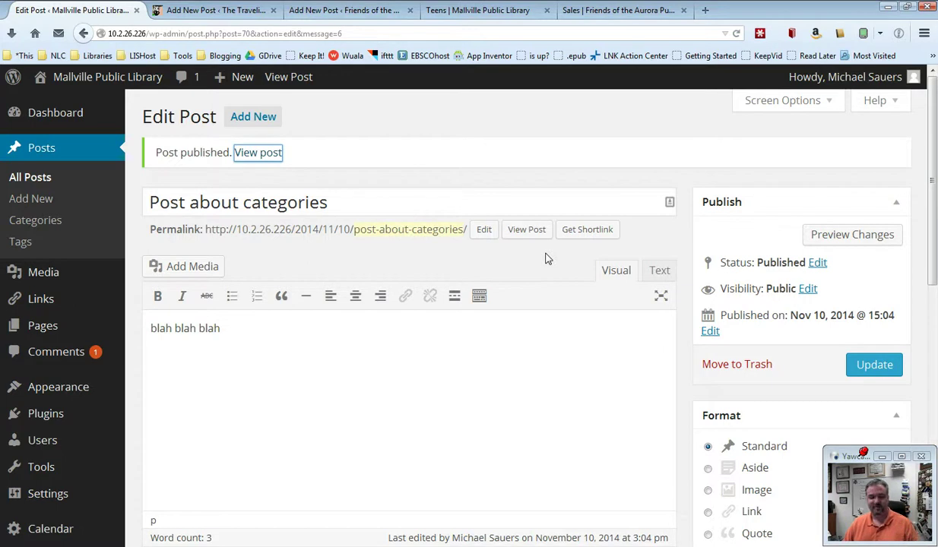
{"action": "scroll", "coordinate": [766, 342], "scroll_direction": "down", "scroll_amount": 3}
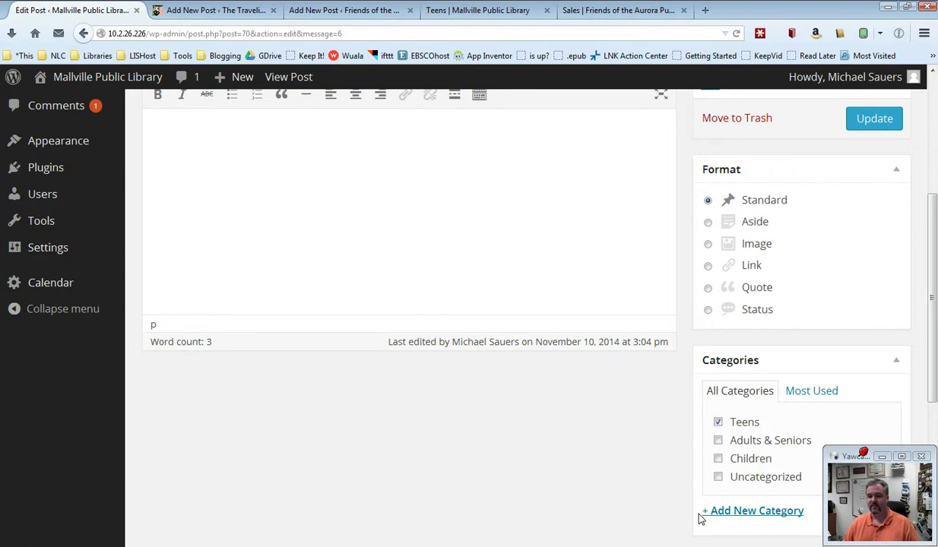
{"action": "scroll", "coordinate": [651, 469], "scroll_direction": "up", "scroll_amount": 3}
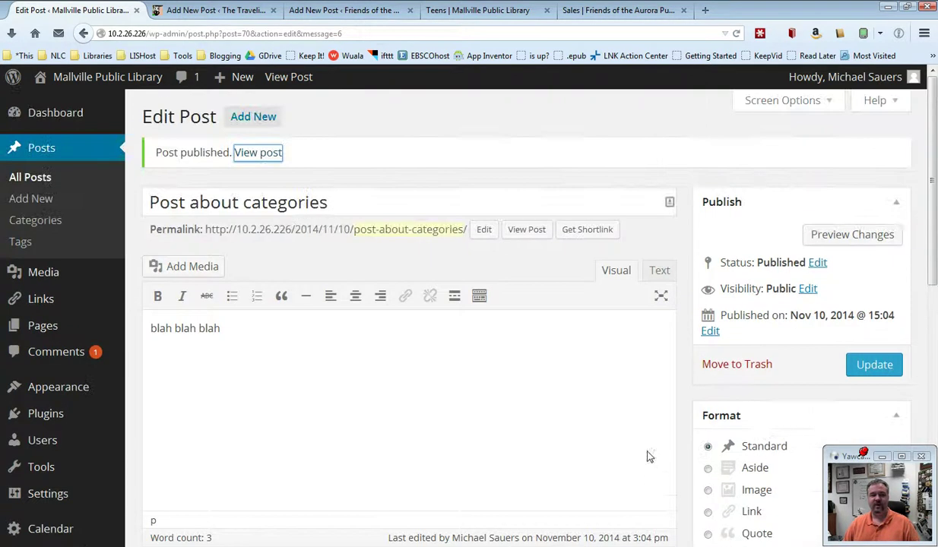
{"action": "left_click", "coordinate": [47, 221]}
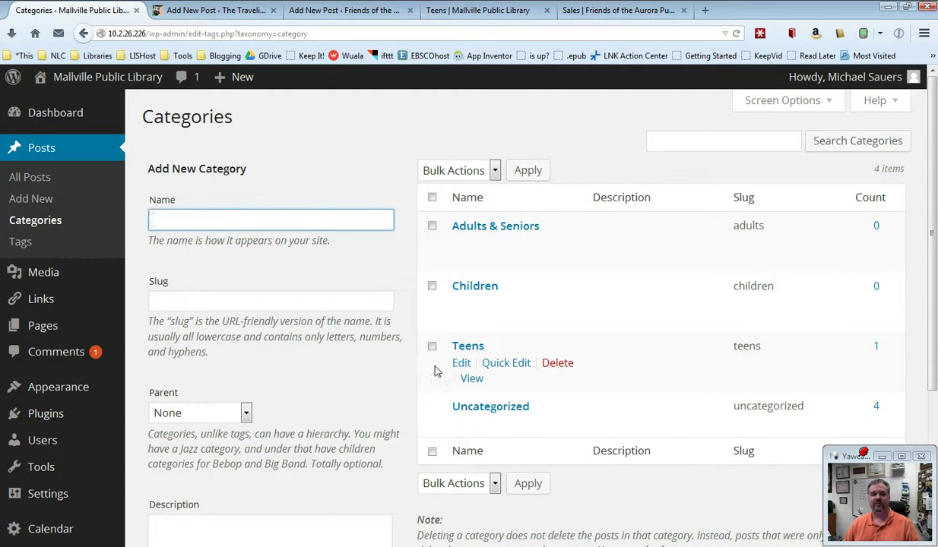
In the list of all posts, quick-edit "This is a post" to make Children its only category, and save the change.
{"action": "left_click", "coordinate": [38, 182]}
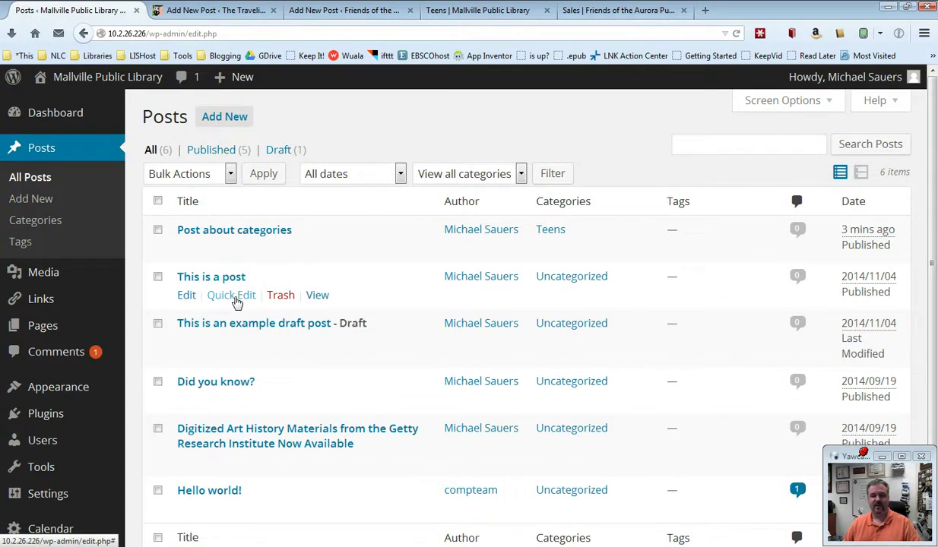
{"action": "left_click", "coordinate": [232, 297]}
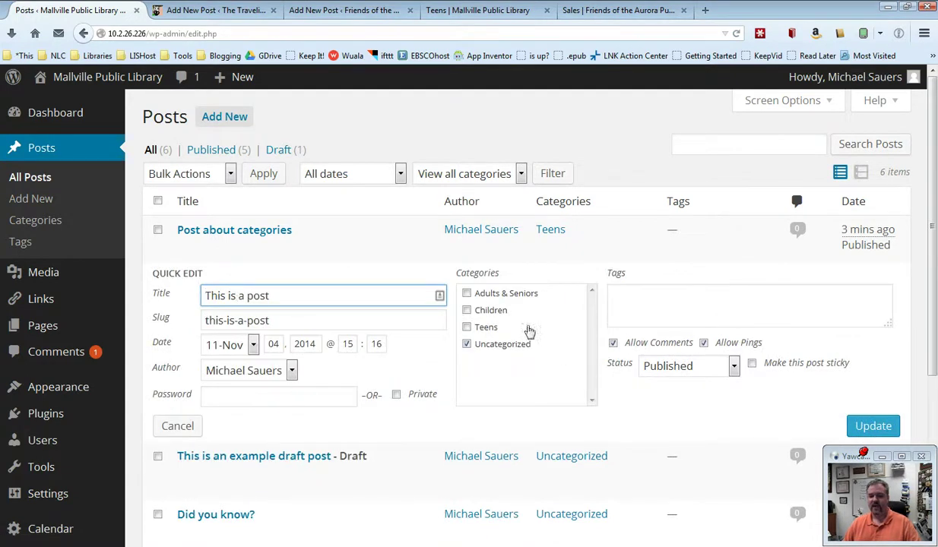
{"action": "left_click", "coordinate": [467, 345]}
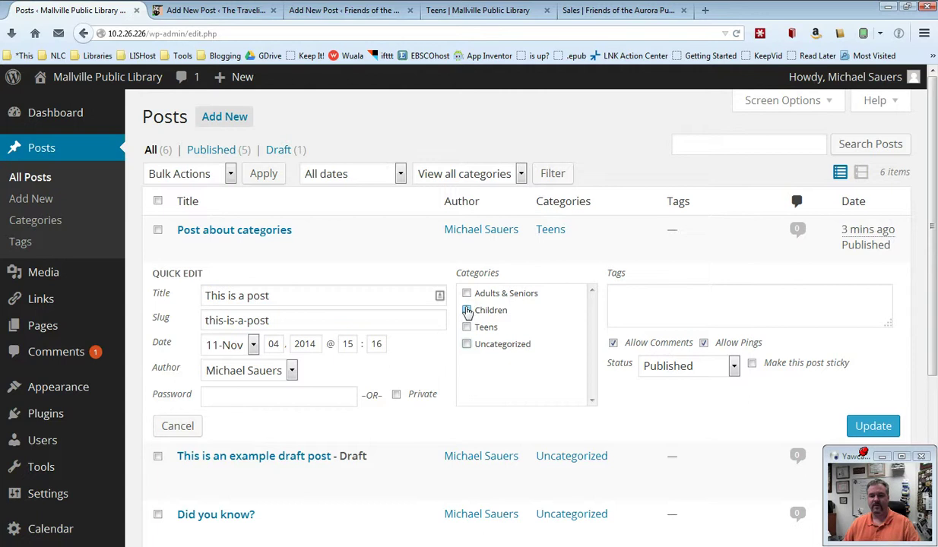
{"action": "left_click", "coordinate": [466, 310]}
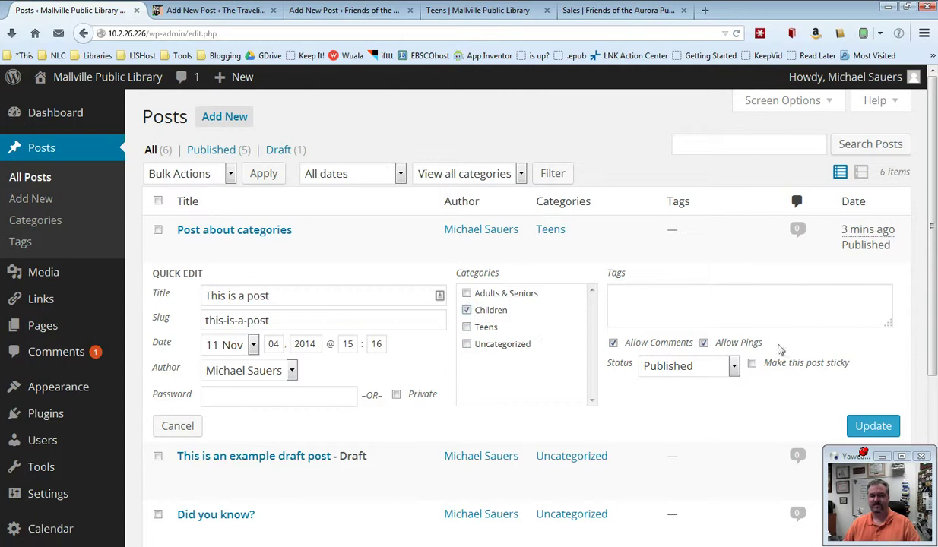
{"action": "left_click", "coordinate": [858, 424]}
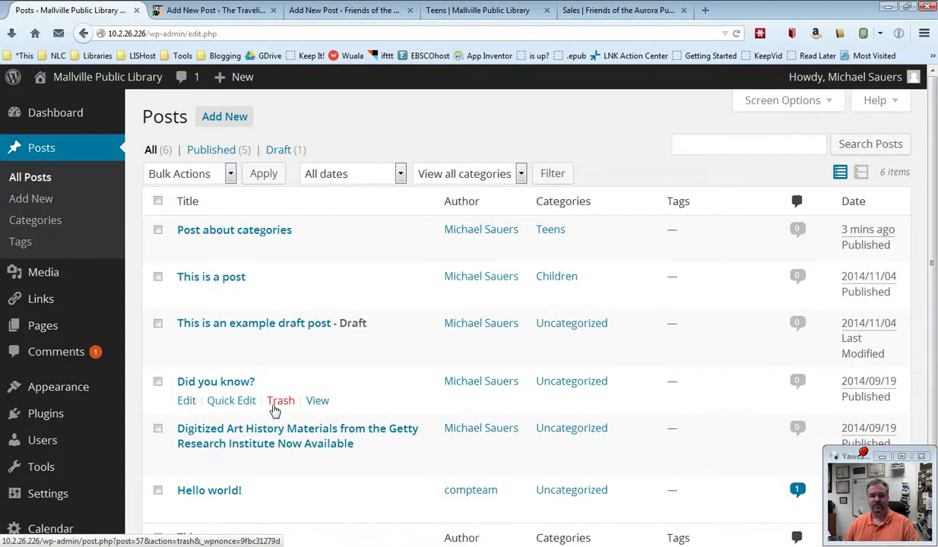
Quick-edit the "Did you know?" post to make Adults & Seniors its only category, save it, and reopen the site's category list.
{"action": "left_click", "coordinate": [237, 402]}
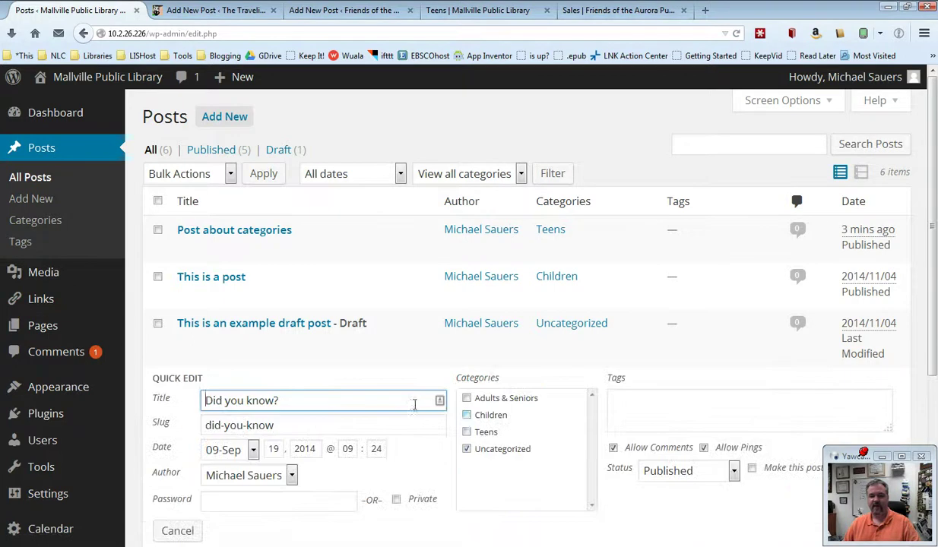
{"action": "left_click", "coordinate": [467, 398]}
{"action": "left_click", "coordinate": [467, 449]}
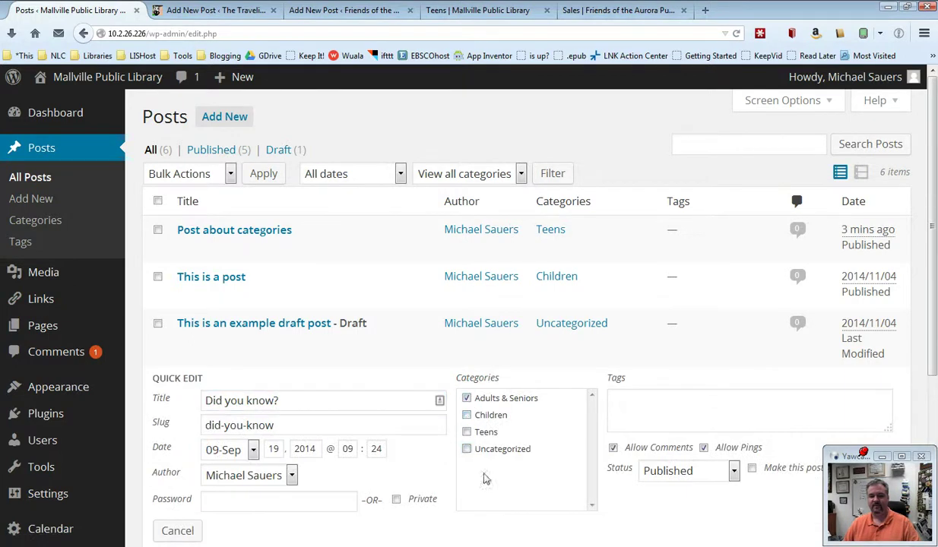
{"action": "scroll", "coordinate": [722, 449], "scroll_direction": "down", "scroll_amount": 4}
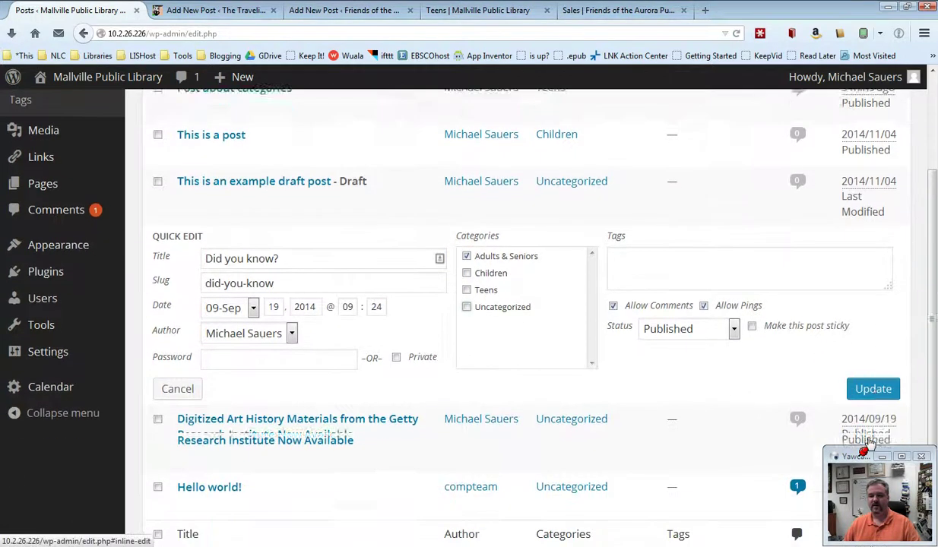
{"action": "left_click", "coordinate": [874, 368]}
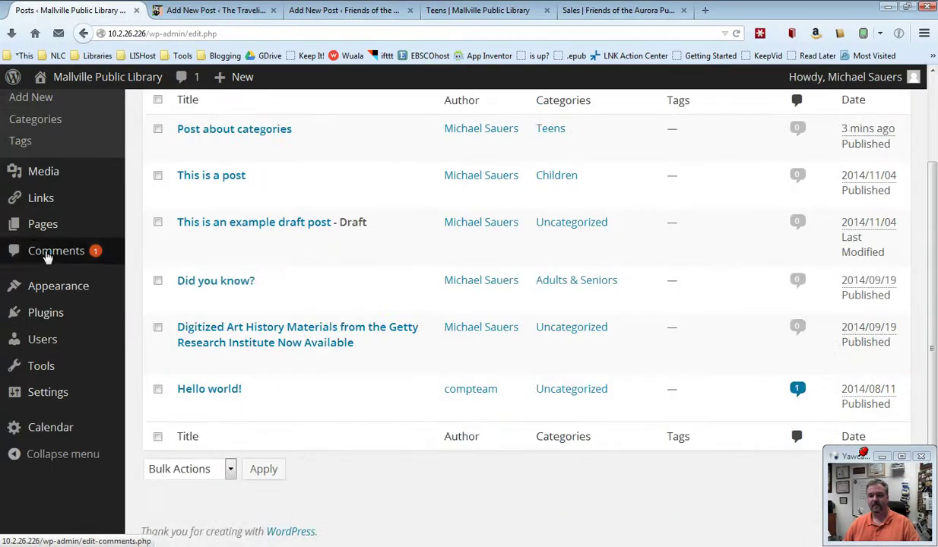
{"action": "scroll", "coordinate": [36, 224], "scroll_direction": "up", "scroll_amount": 3}
{"action": "left_click", "coordinate": [36, 220]}
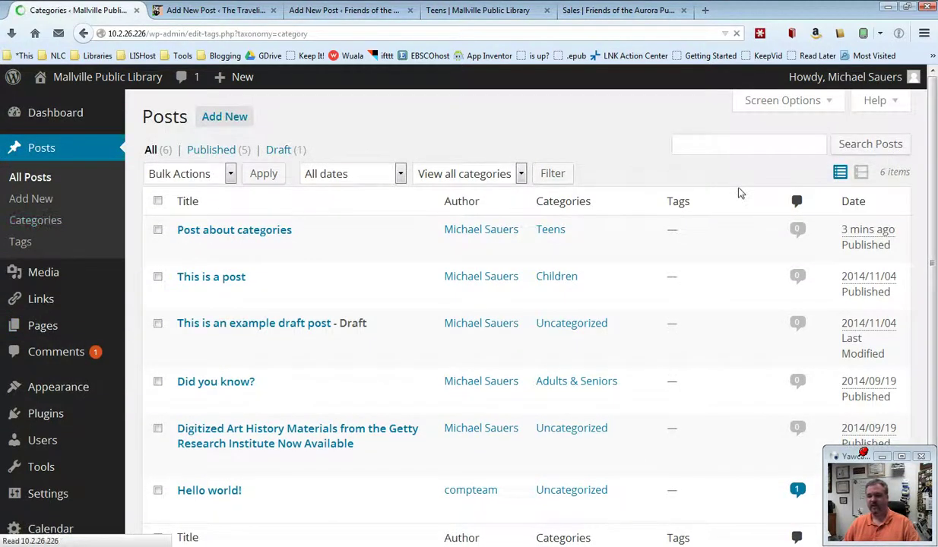